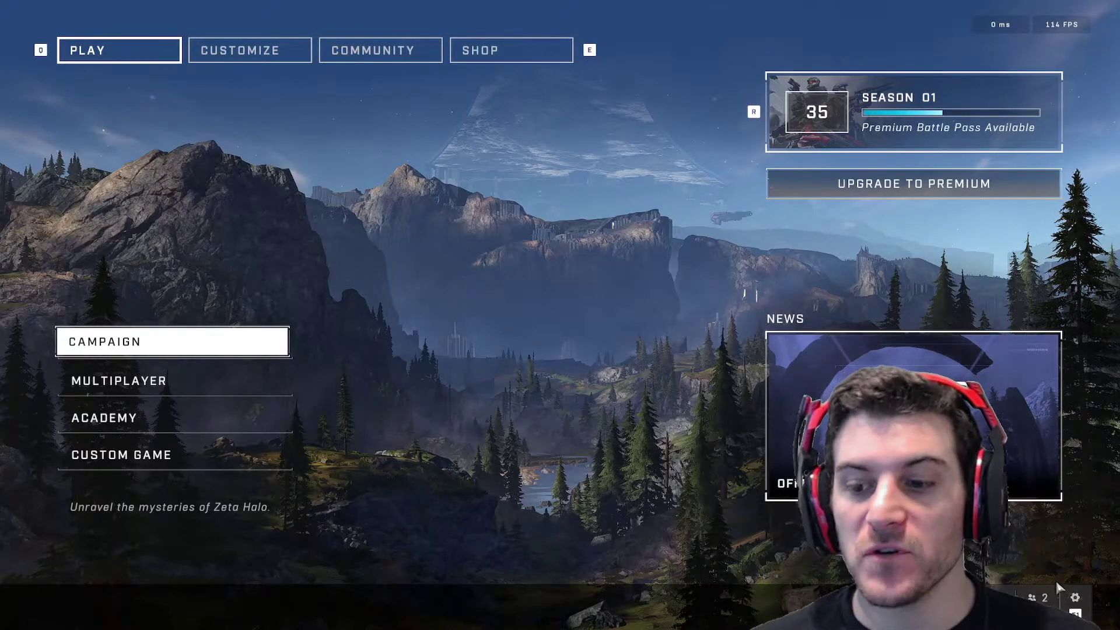
Step: Open the game's settings and review the controller's vibration, invert, hold and sprint options
click(1077, 599)
click(180, 168)
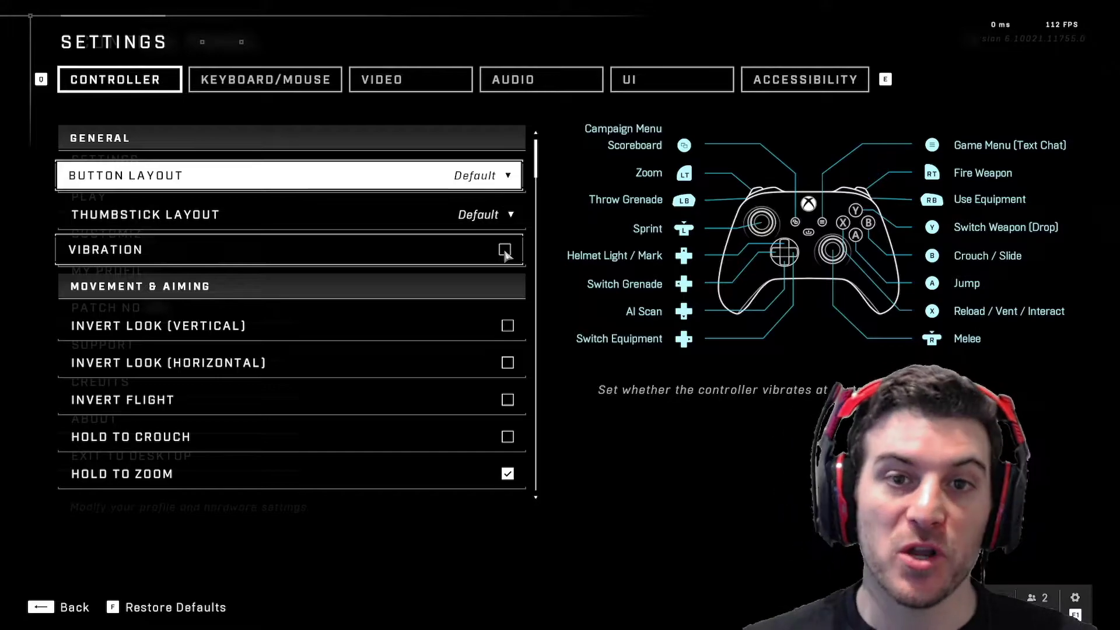
scroll(504, 254, down, 2)
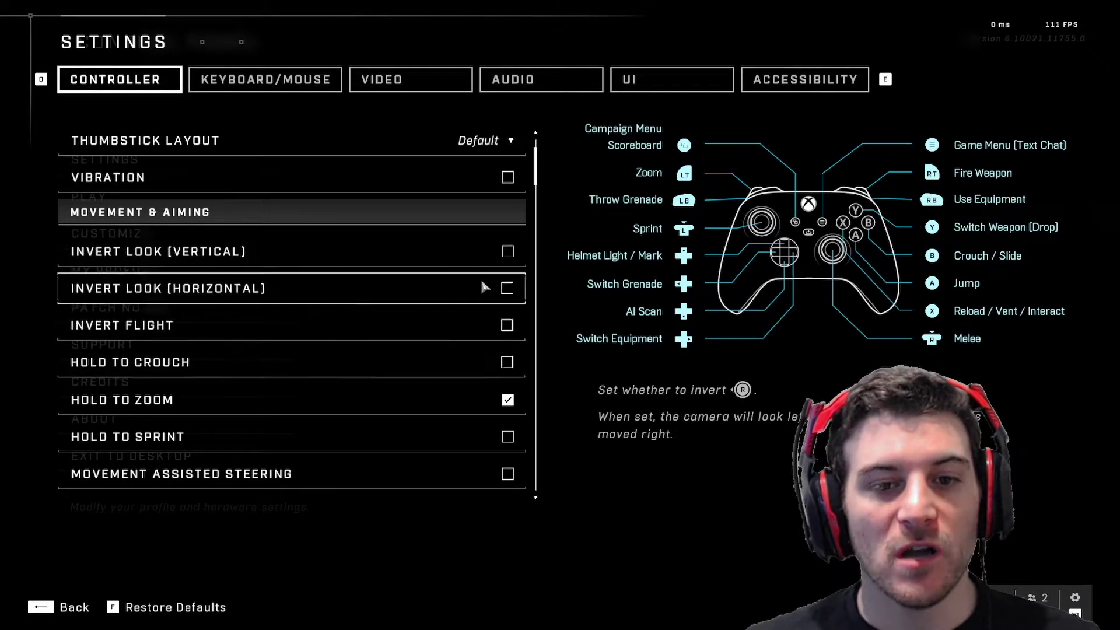
scroll(453, 314, down, 1)
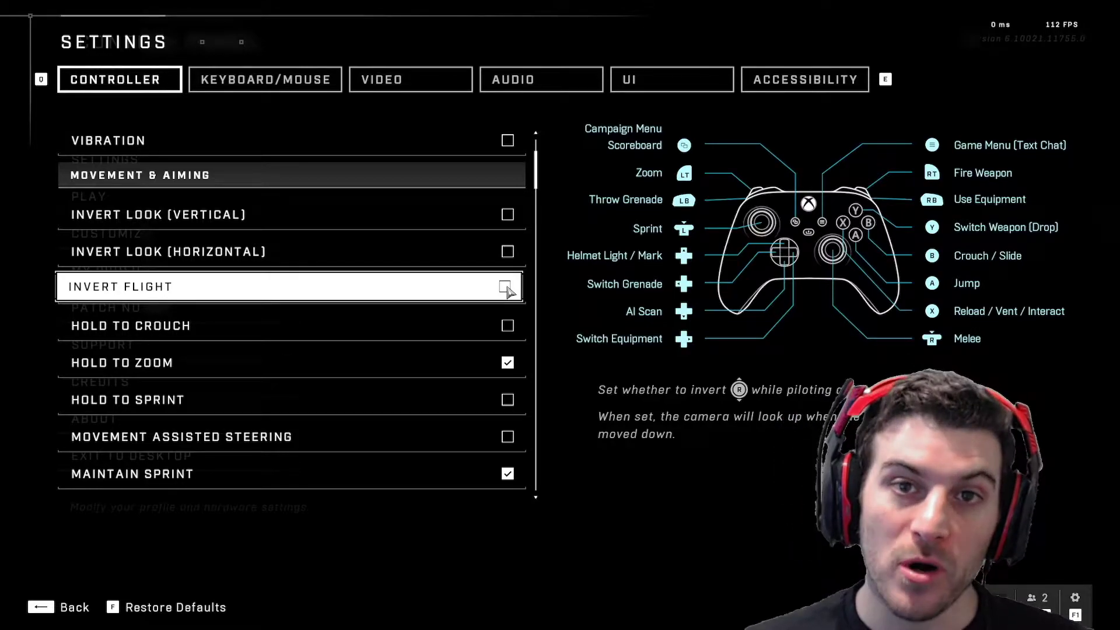
scroll(507, 290, down, 2)
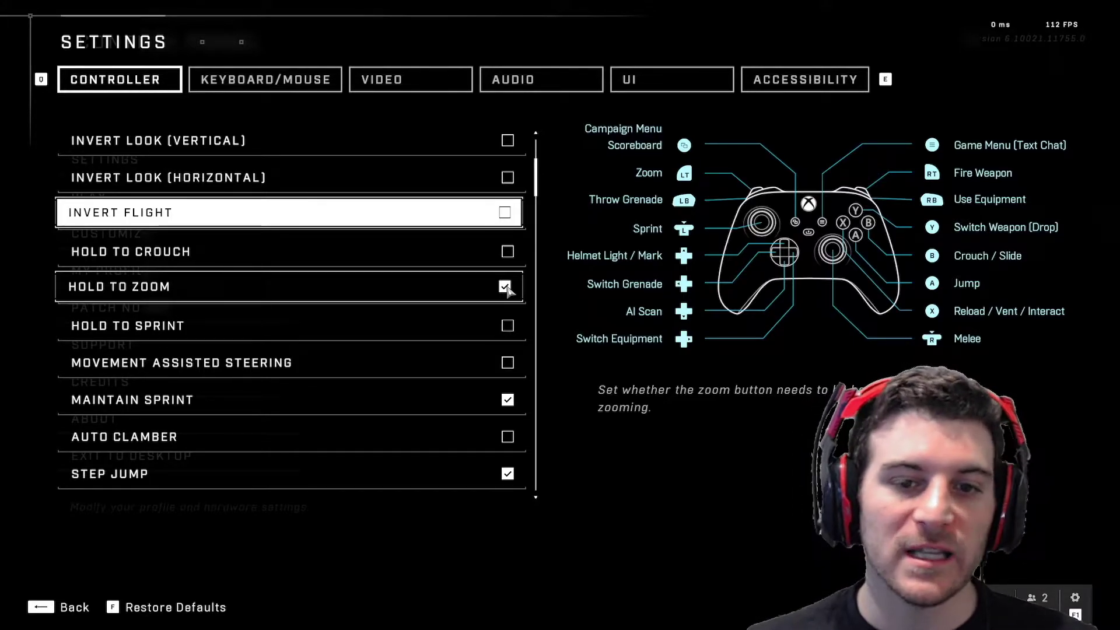
scroll(506, 290, down, 2)
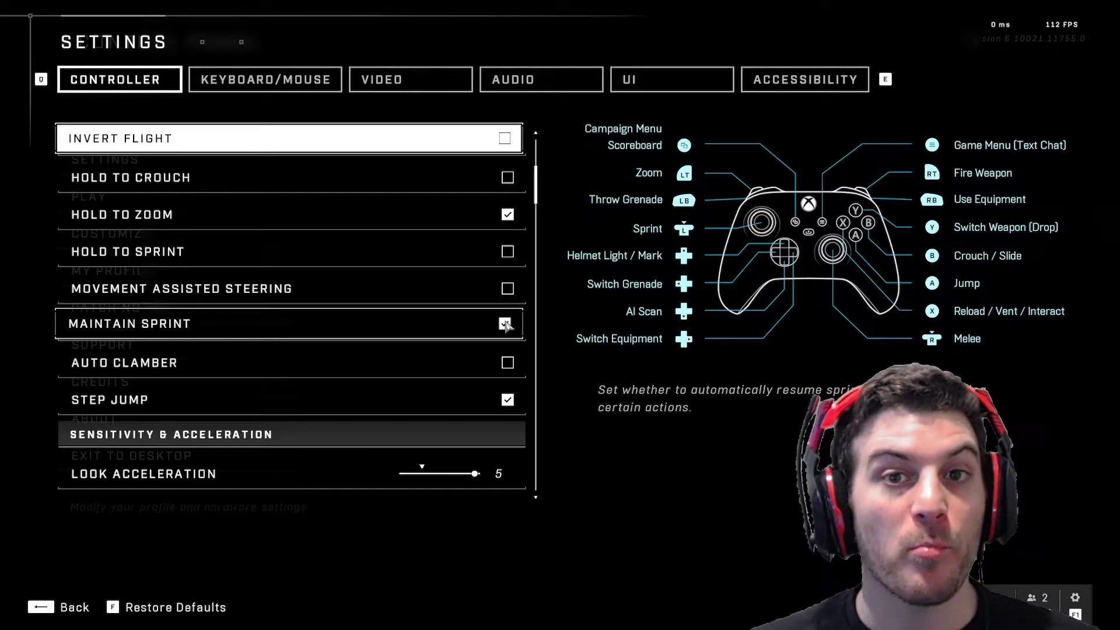
scroll(505, 324, down, 1)
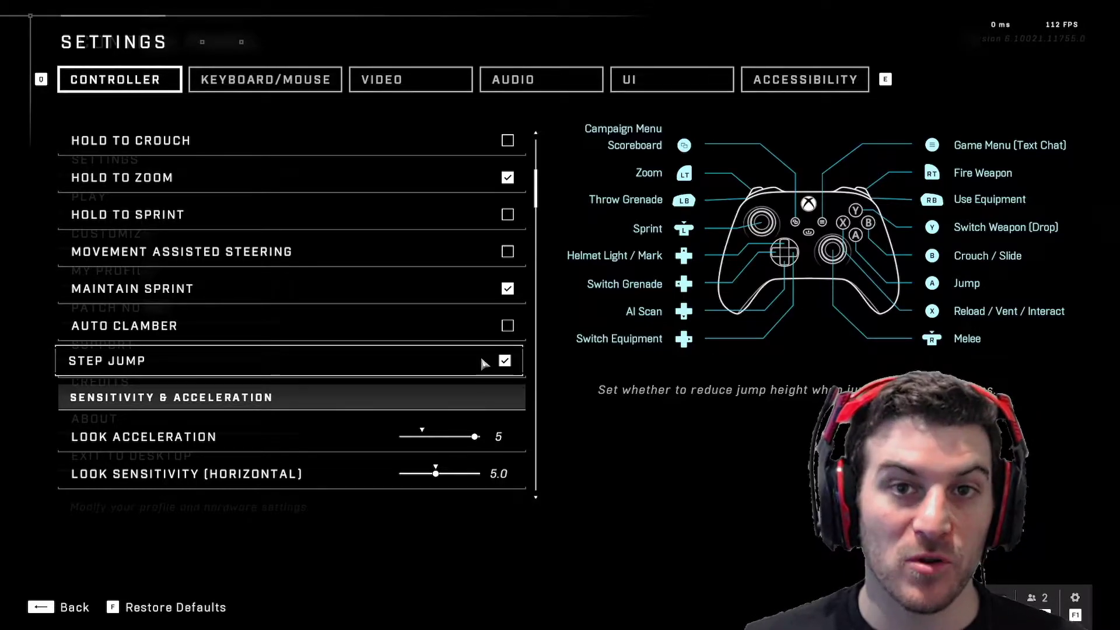
Step: Try a controller look acceleration of 2 and return it to 5
scroll(481, 361, down, 3)
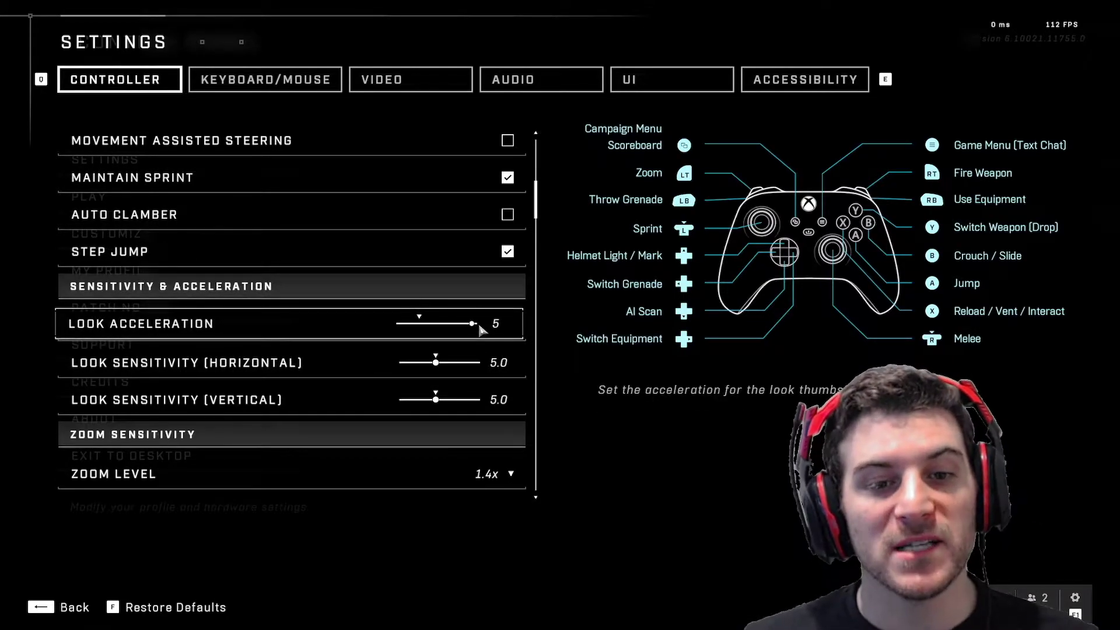
drag(472, 328, 426, 331)
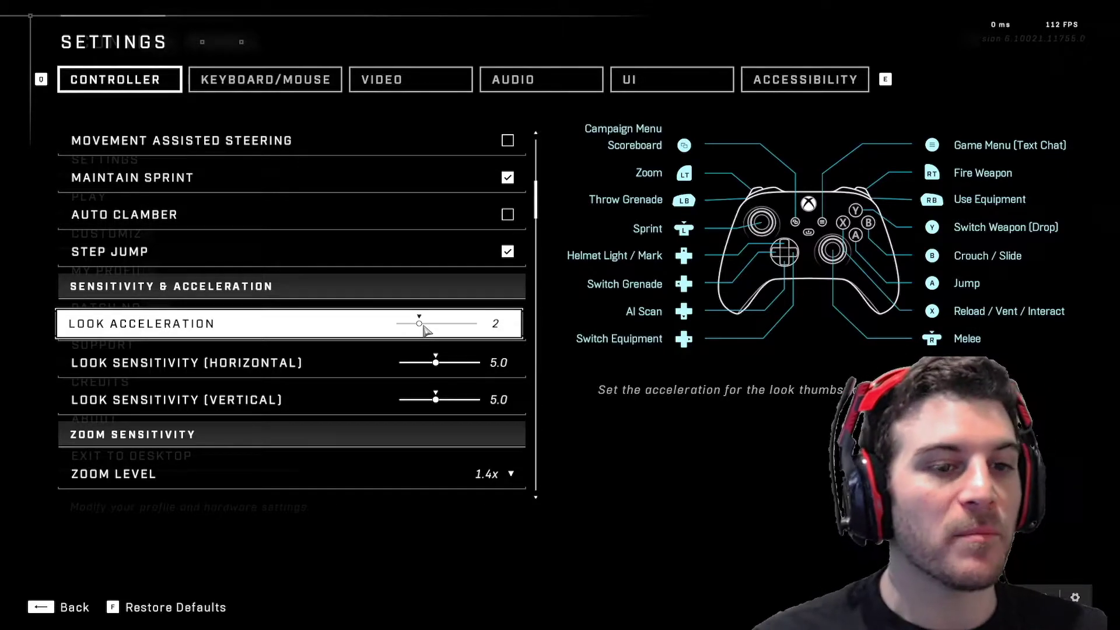
drag(425, 330, 475, 326)
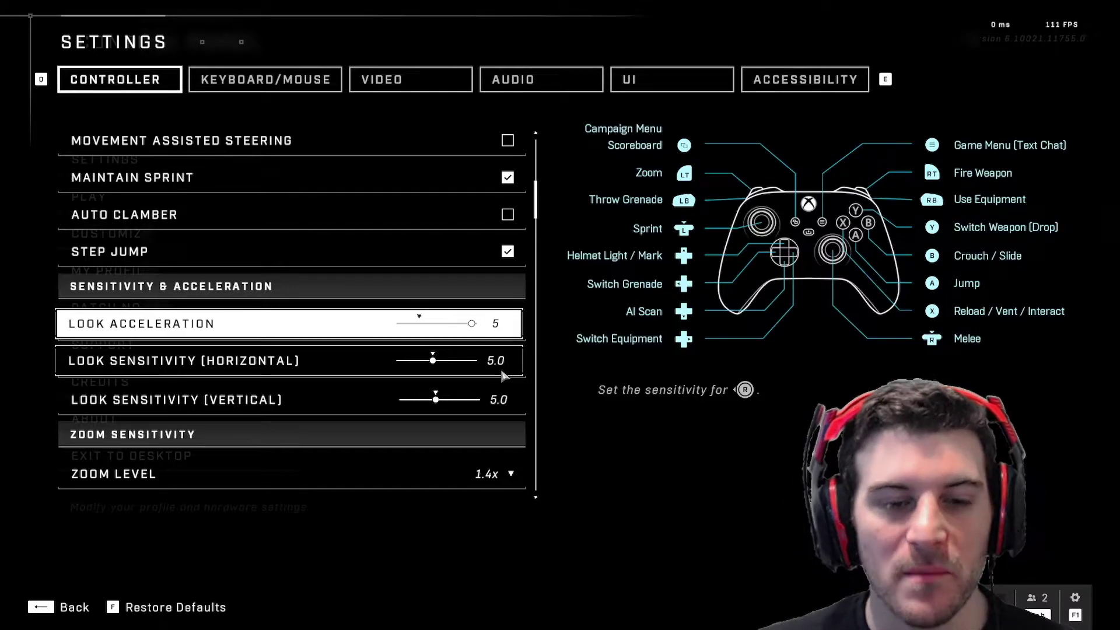
Step: Examine the controller look sensitivity at the 1.4x, 2.5x, 3.0x, 5.0x, 6.0x and 10.0x zoom levels
scroll(496, 373, down, 2)
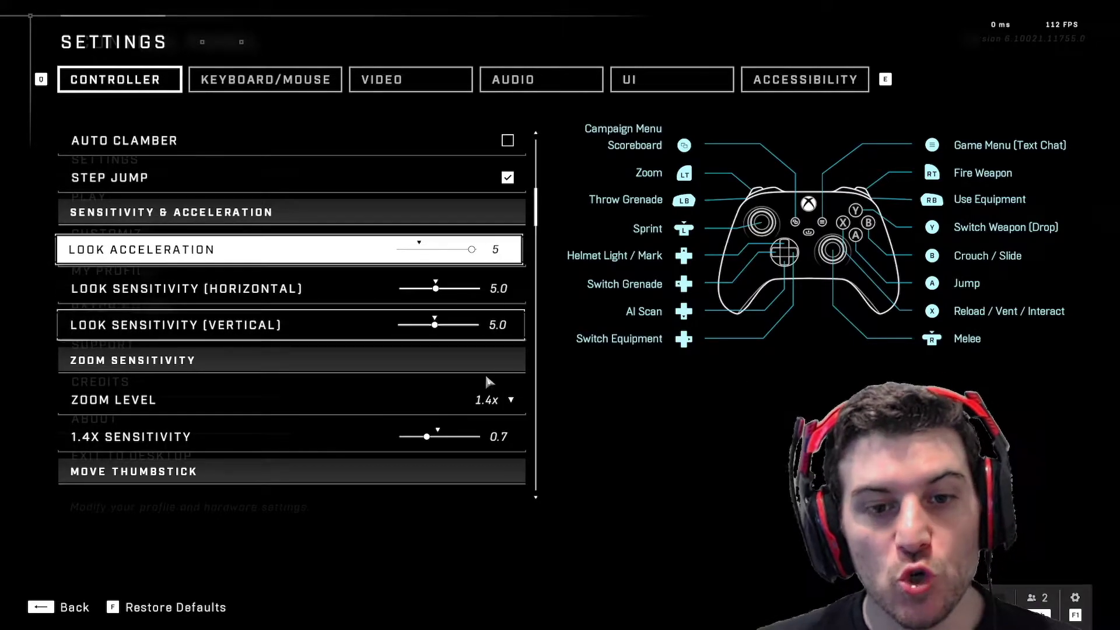
scroll(485, 372, down, 2)
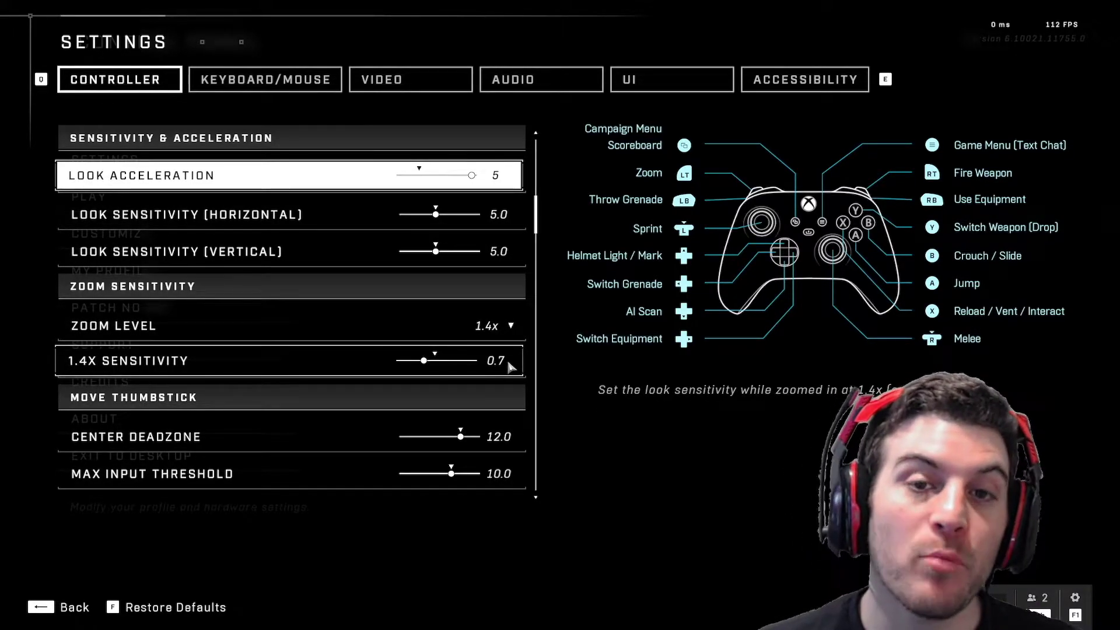
click(510, 326)
click(477, 395)
click(478, 324)
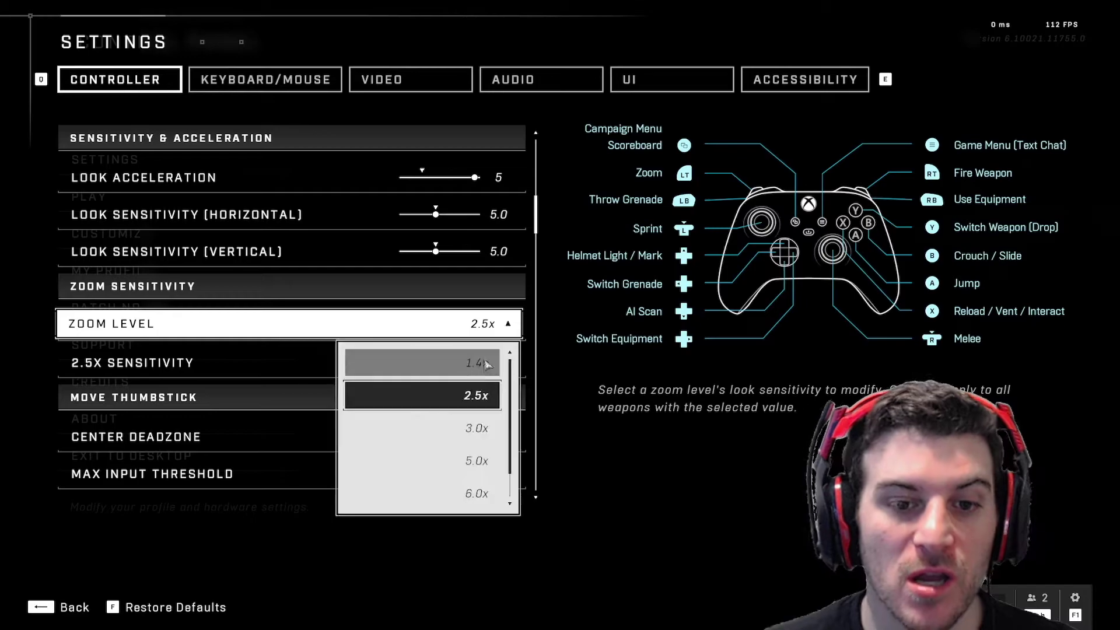
click(477, 429)
click(479, 323)
click(476, 461)
click(508, 324)
click(477, 493)
click(508, 324)
scroll(477, 478, down, 1)
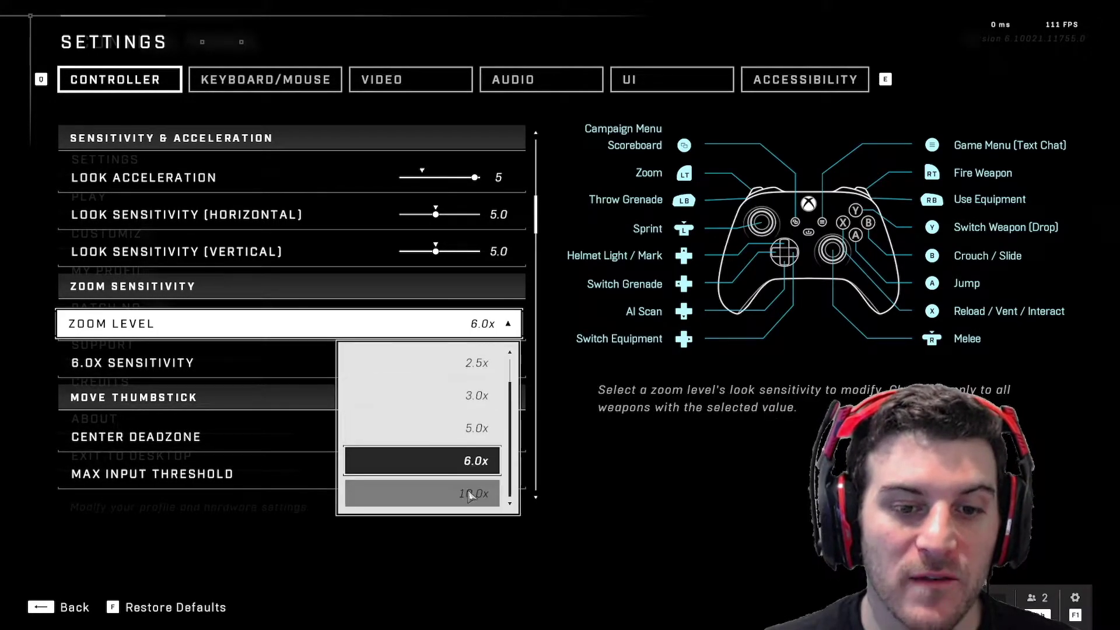
click(476, 493)
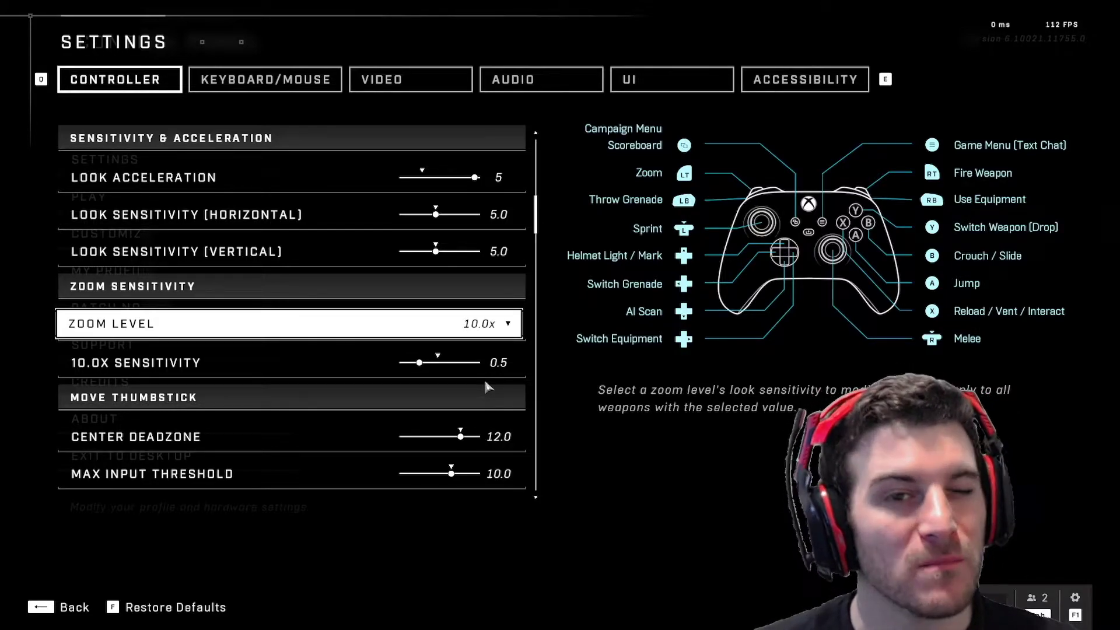
Step: Return the zoom level to 1.4x and look over the move and look thumbstick deadzone settings
click(508, 324)
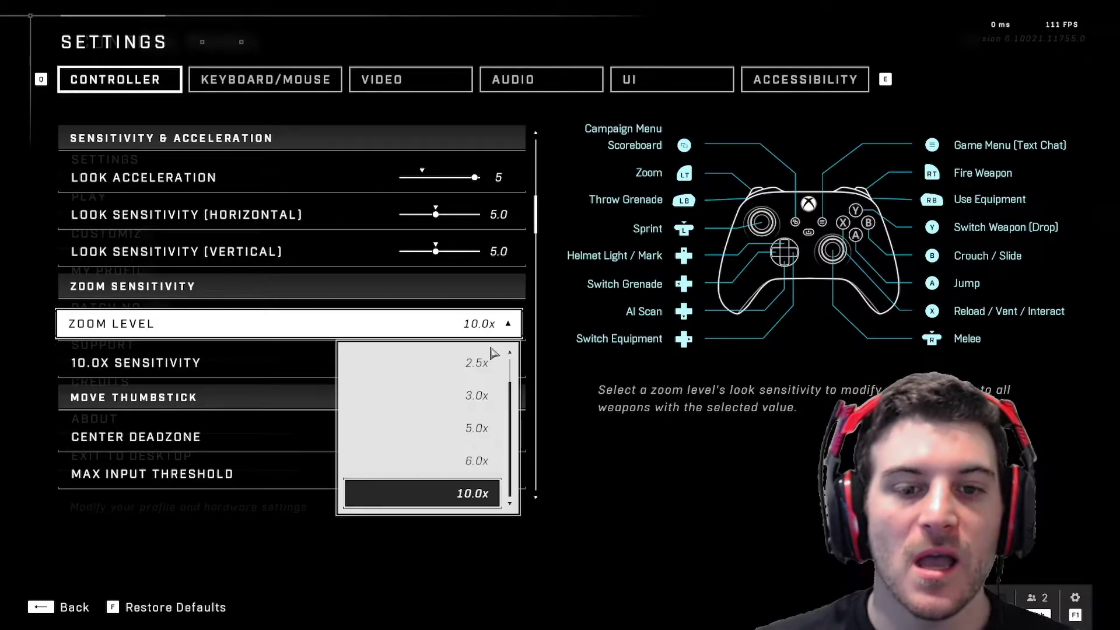
scroll(485, 363, up, 1)
click(484, 363)
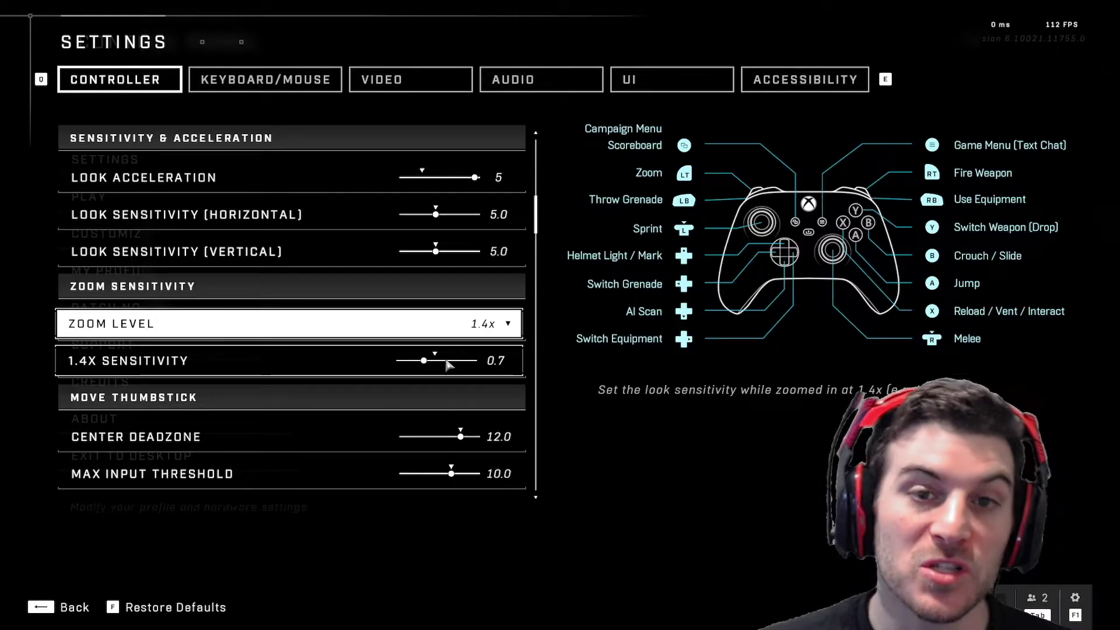
scroll(502, 326, down, 5)
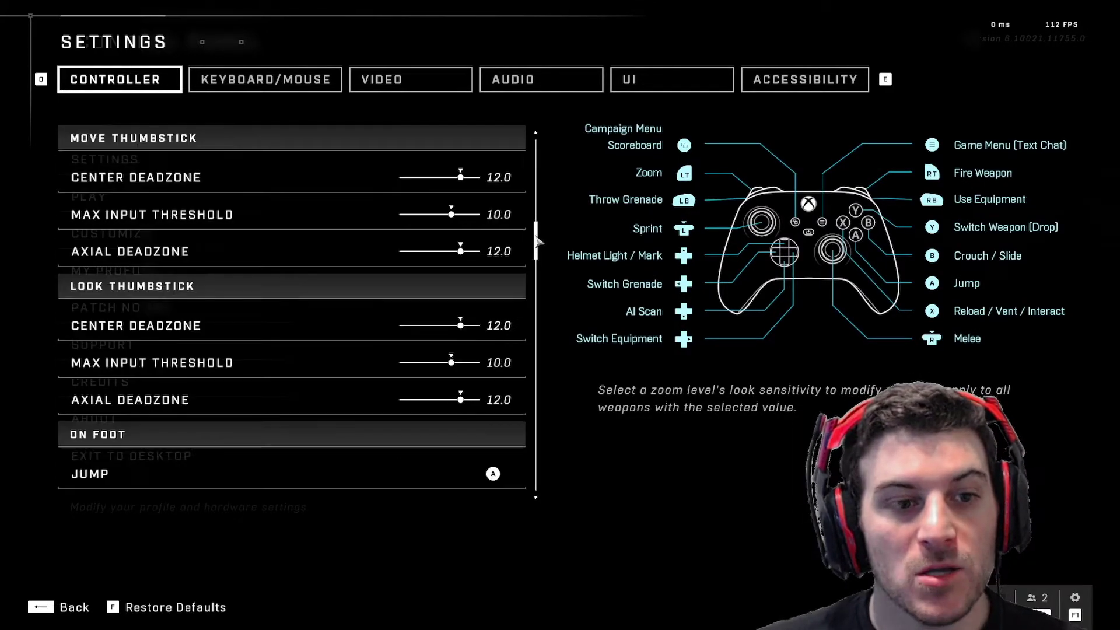
drag(537, 255, 470, 117)
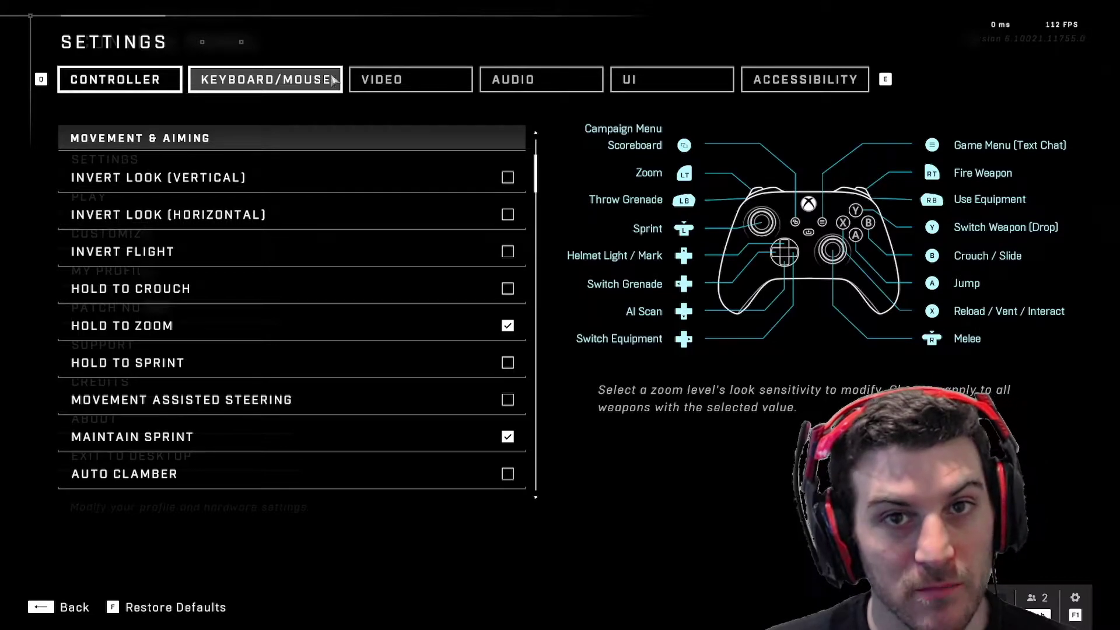
Step: Adjust the field of view in the video settings and go back to the control panel
click(395, 82)
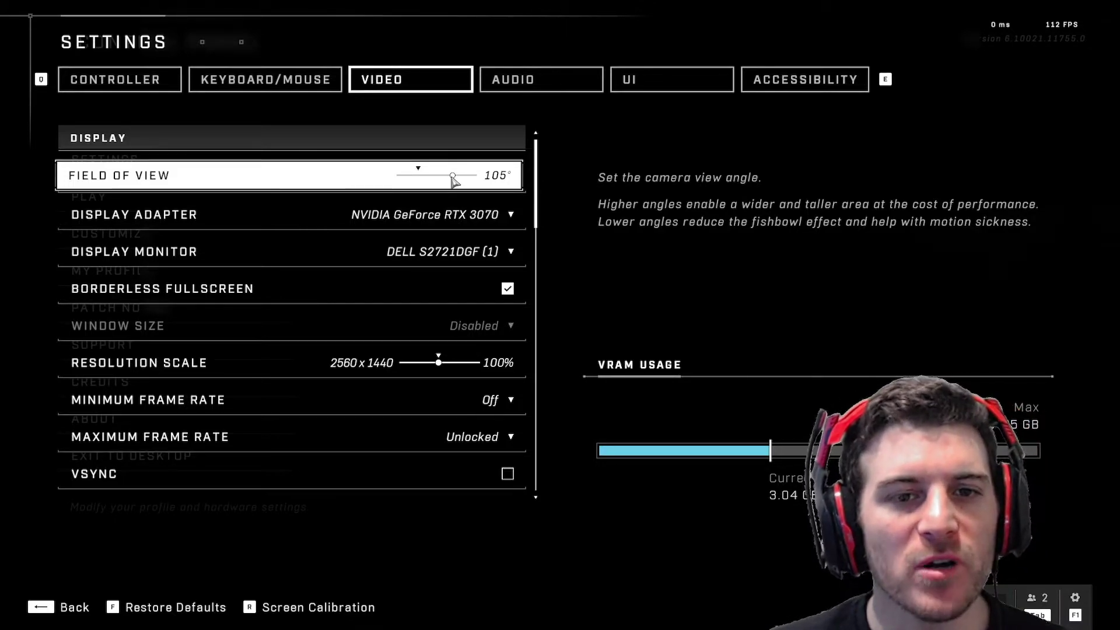
drag(453, 177, 451, 176)
click(70, 607)
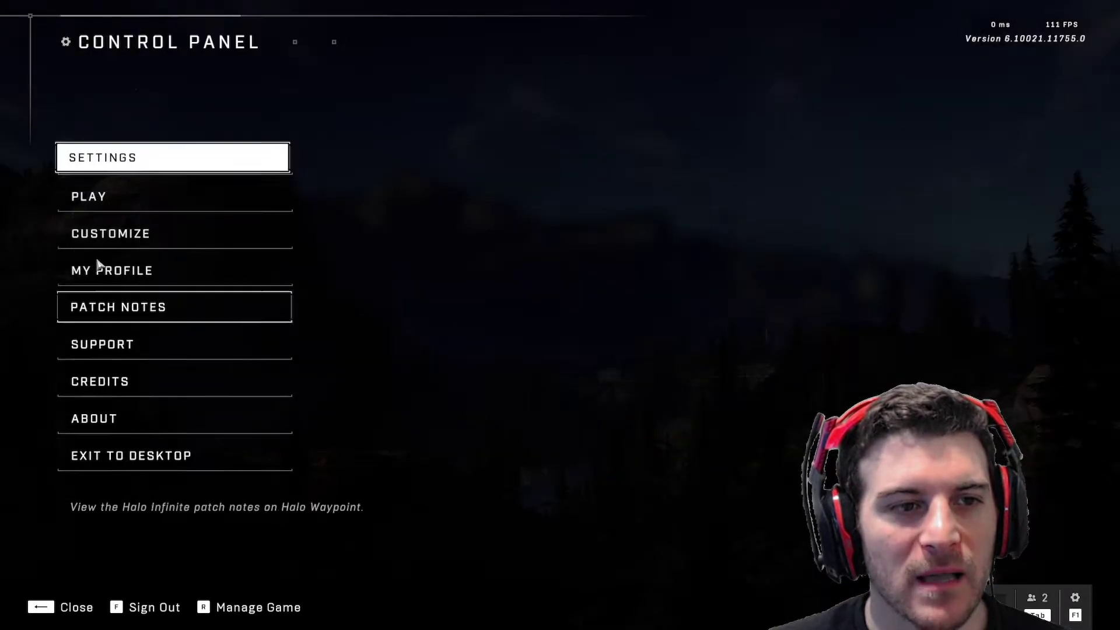
Step: Reopen the video settings, set the field of view to 106°, and leave the settings
click(176, 153)
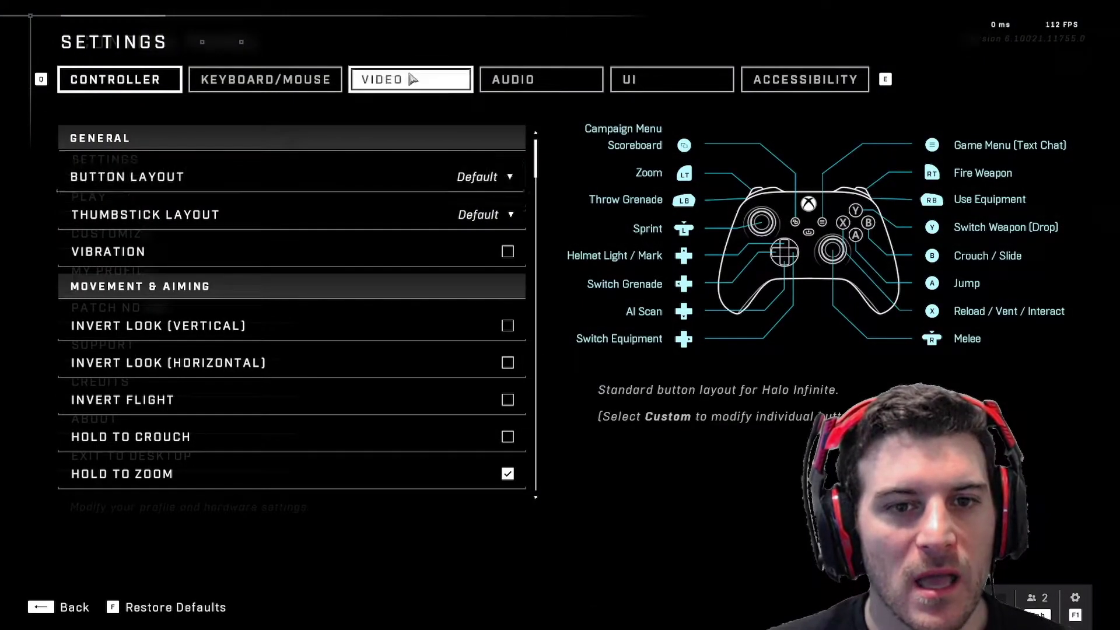
click(446, 79)
drag(453, 180, 456, 179)
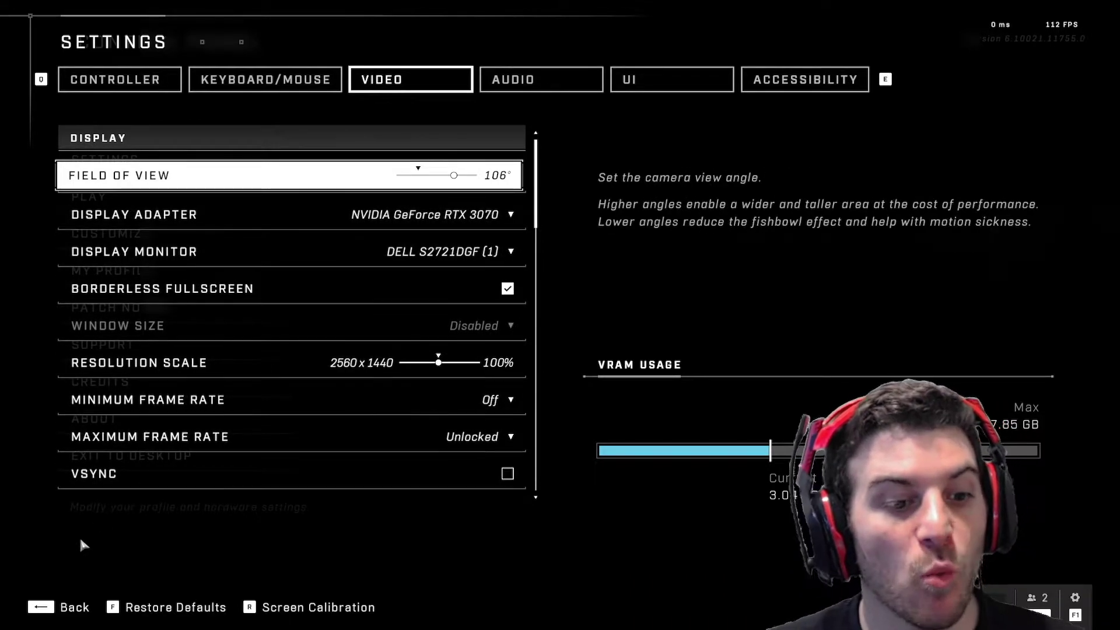
key(Escape)
Step: Return to the video settings and examine the display options, including the maximum frame rate choices
click(177, 165)
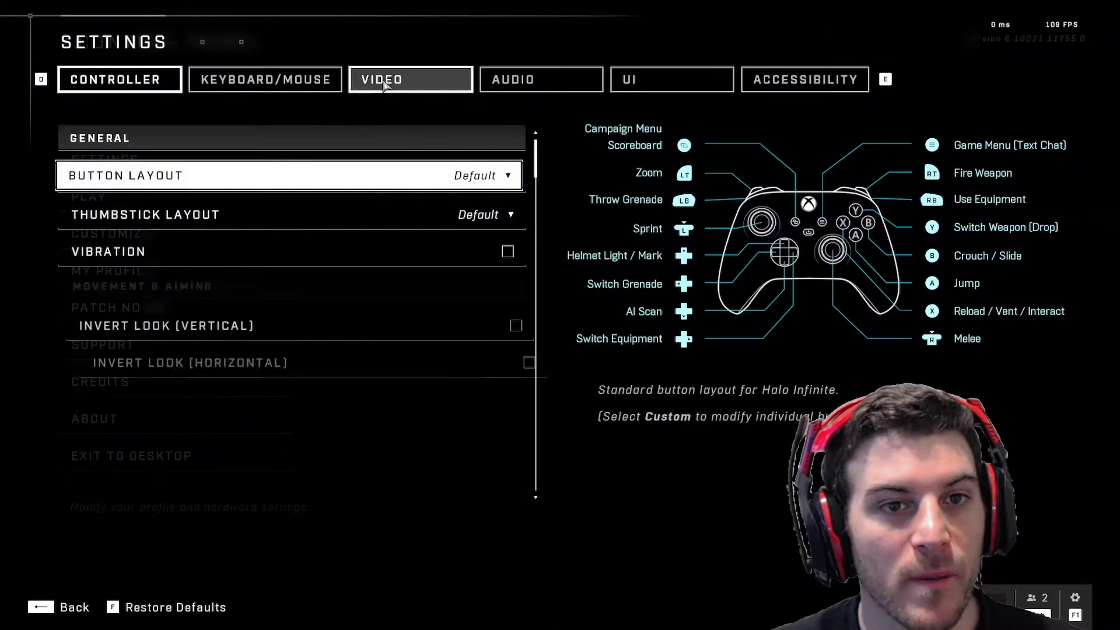
click(384, 81)
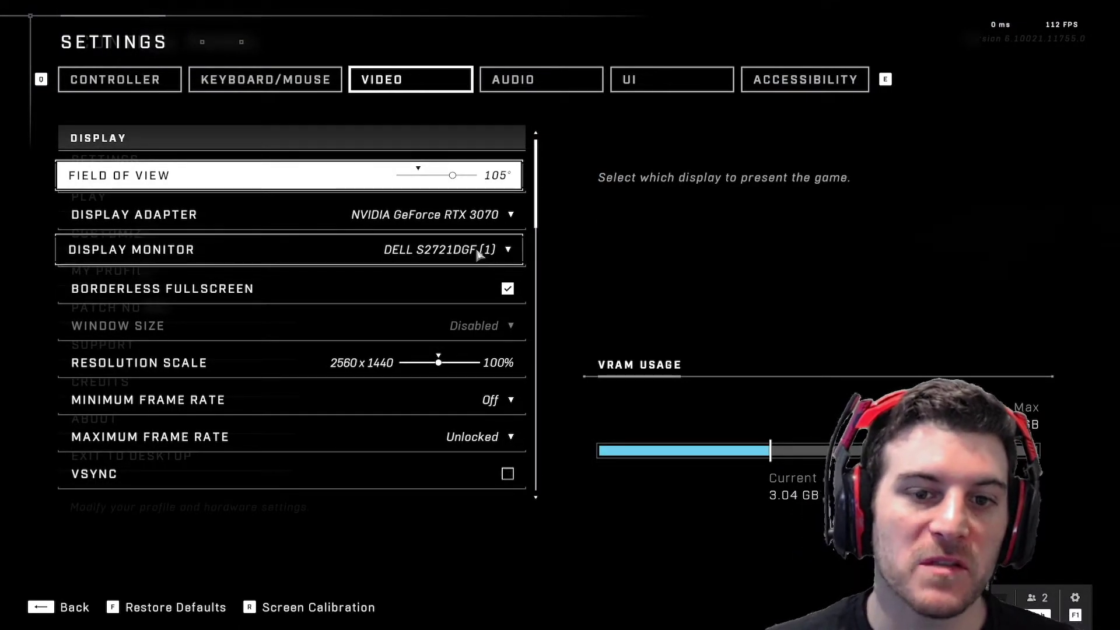
scroll(479, 253, down, 1)
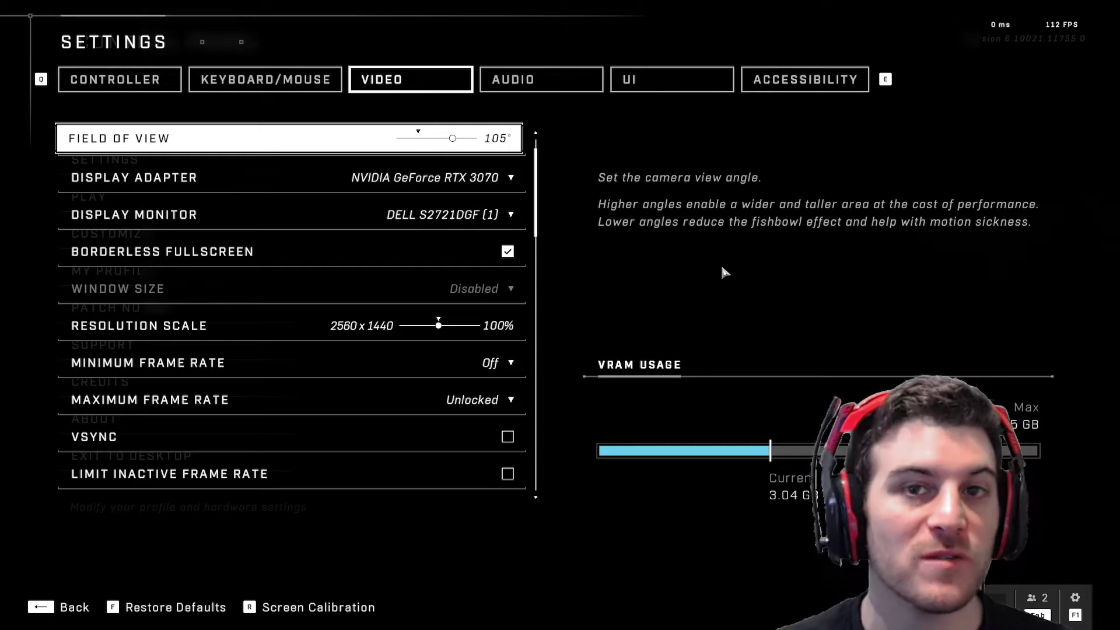
scroll(458, 290, down, 2)
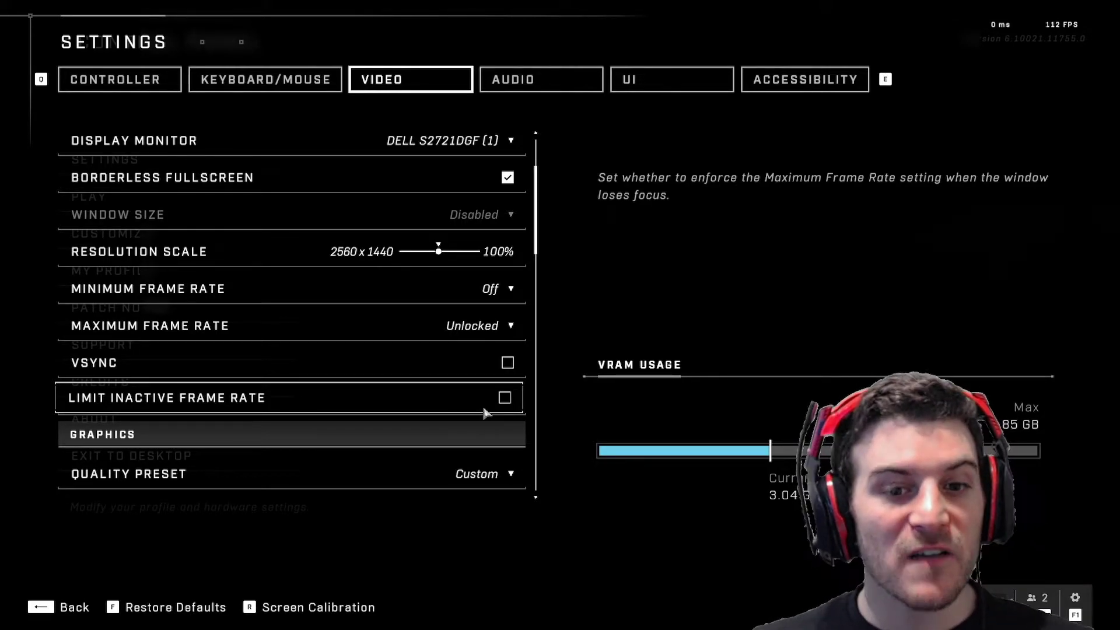
click(506, 323)
click(583, 310)
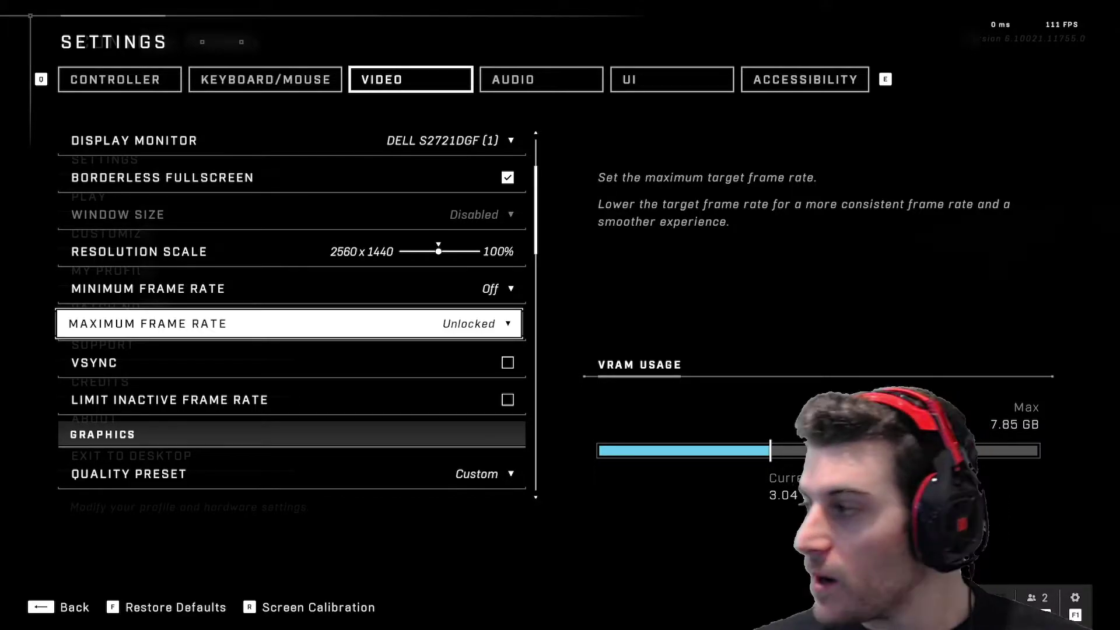
Step: Switch to the NVIDIA Control Panel and open the Manage 3D Settings page
key(super)
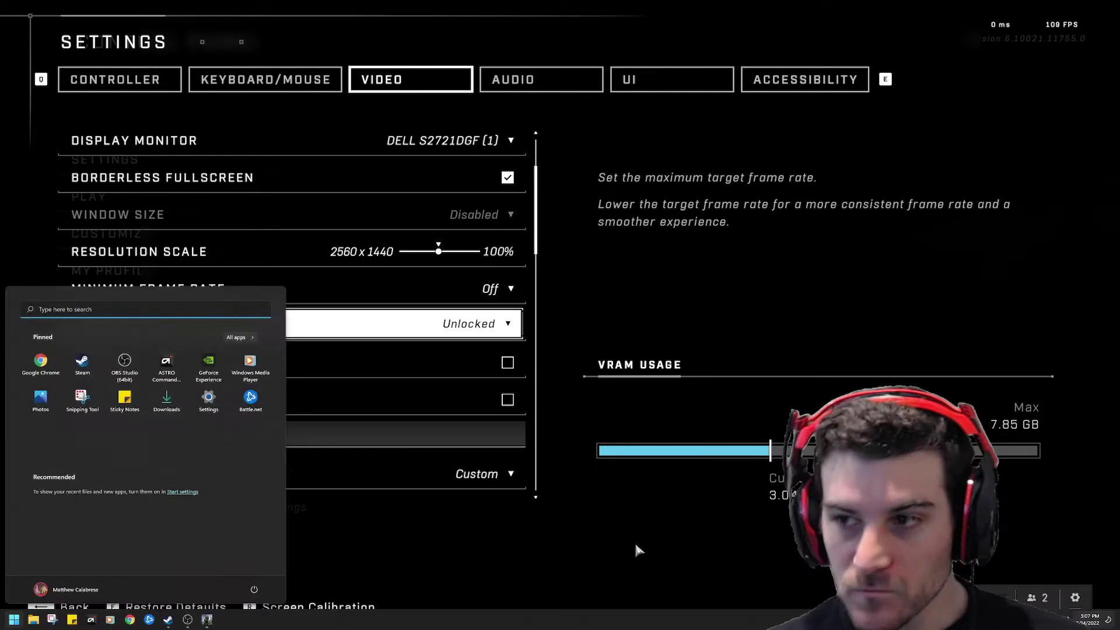
right_click(1014, 601)
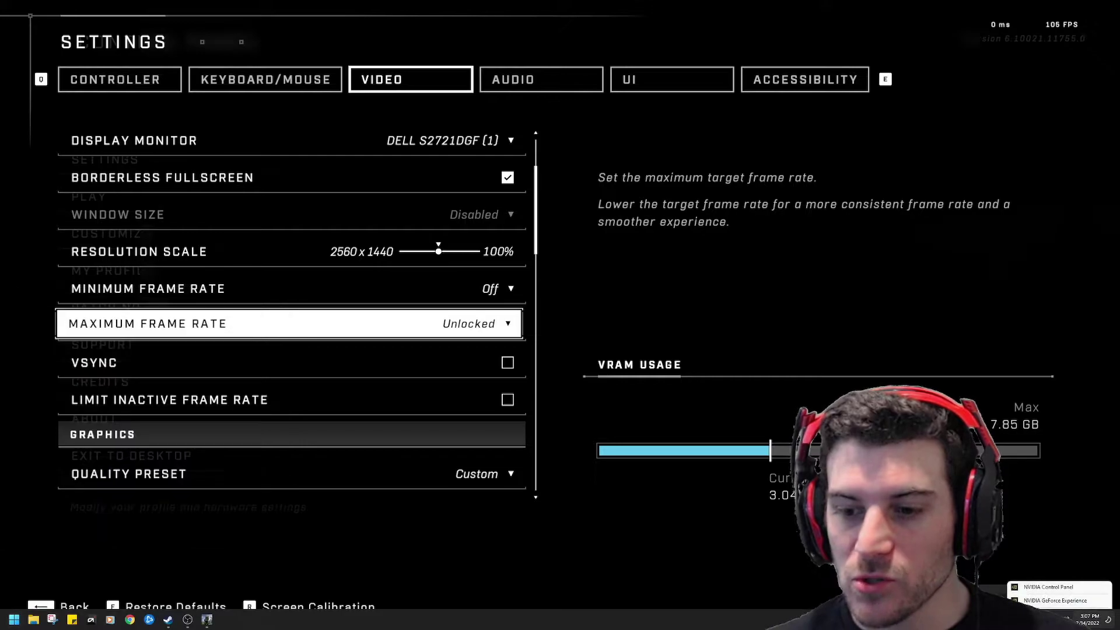
click(1056, 600)
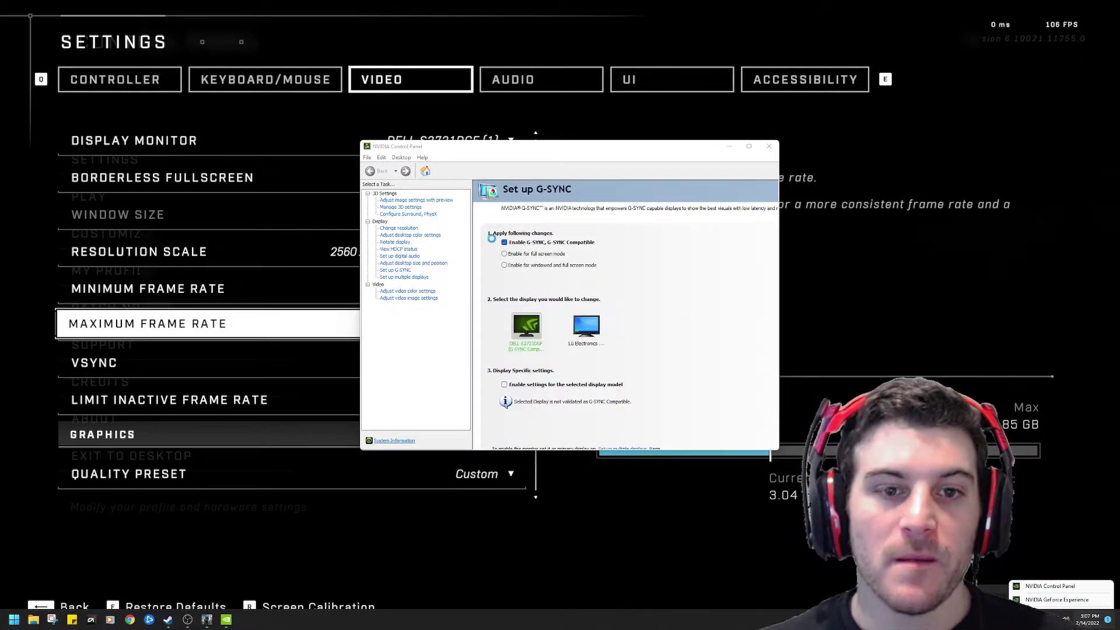
click(411, 208)
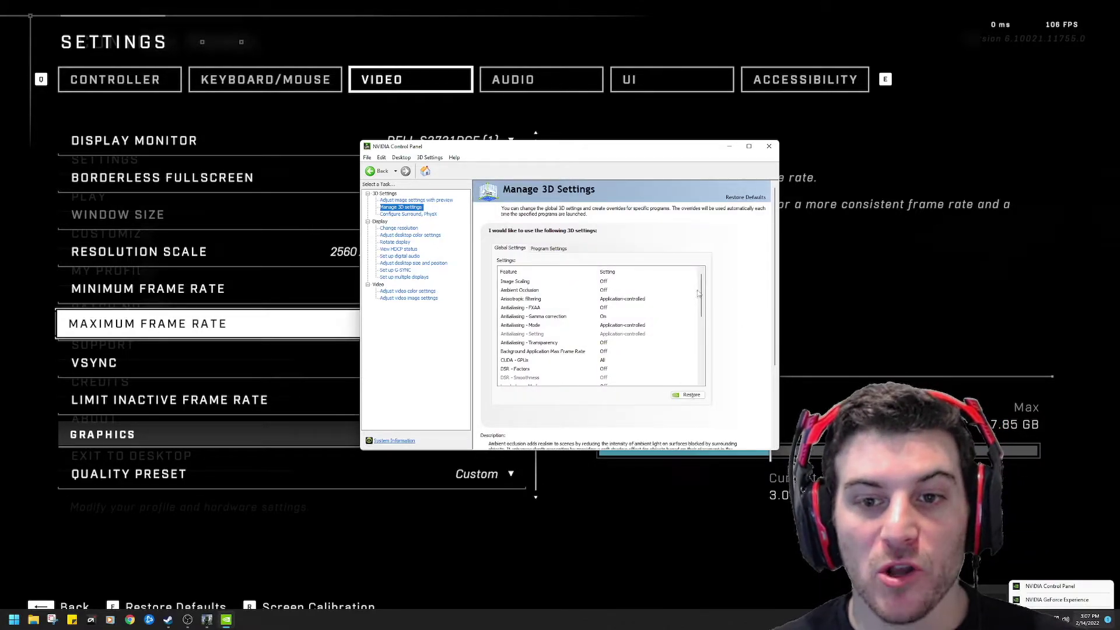
Step: Inspect the global Max Frame Rate limit without changing it and review the neighbouring 3D settings
scroll(625, 310, down, 4)
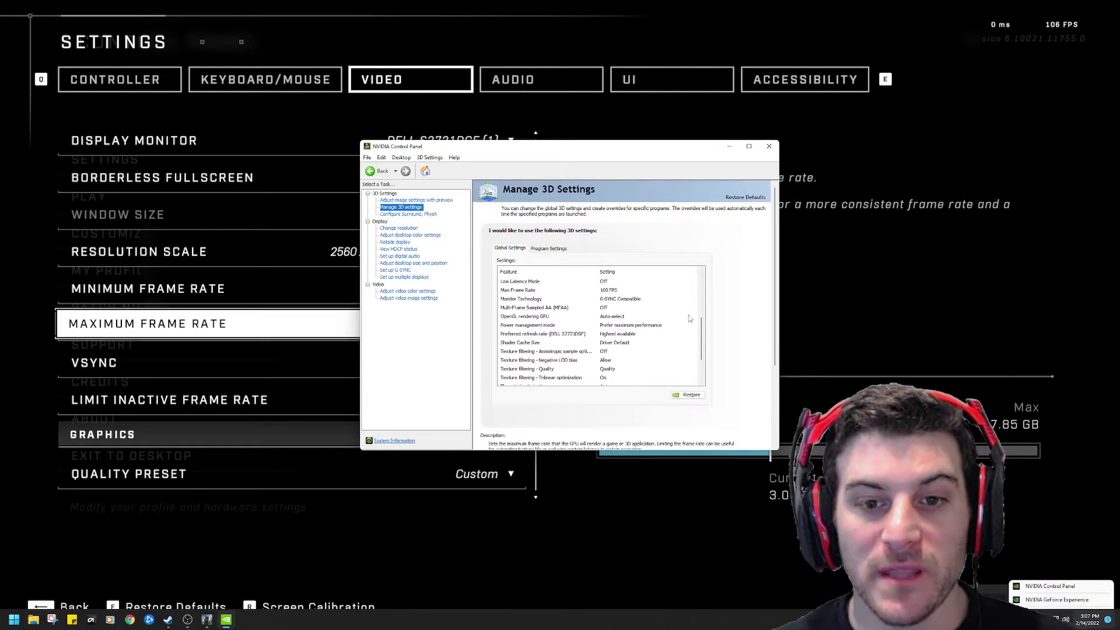
click(613, 292)
click(610, 292)
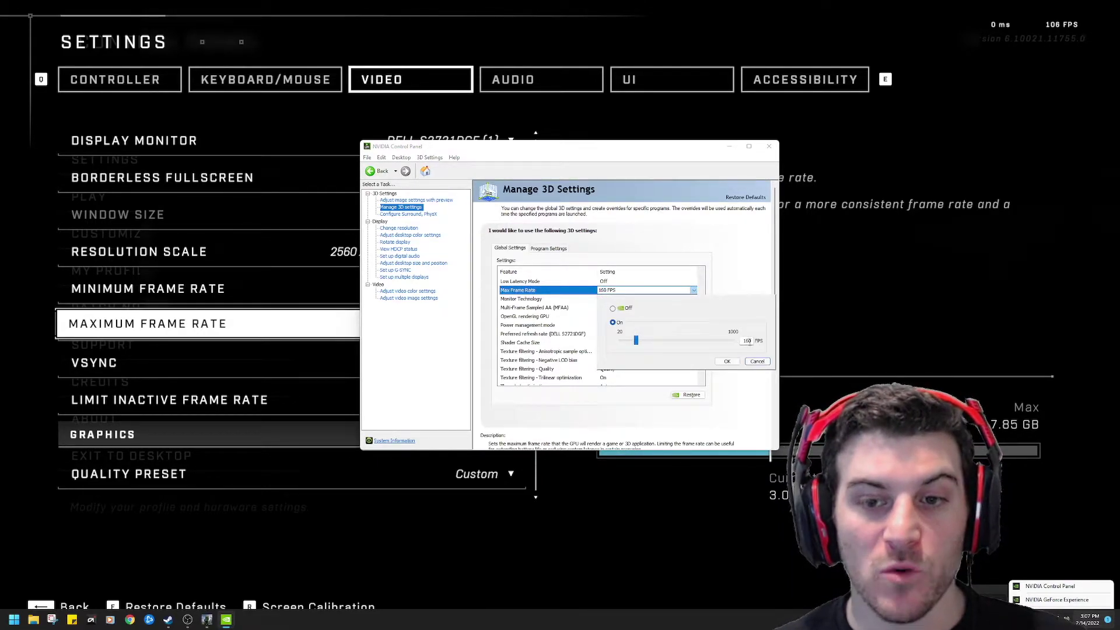
click(757, 362)
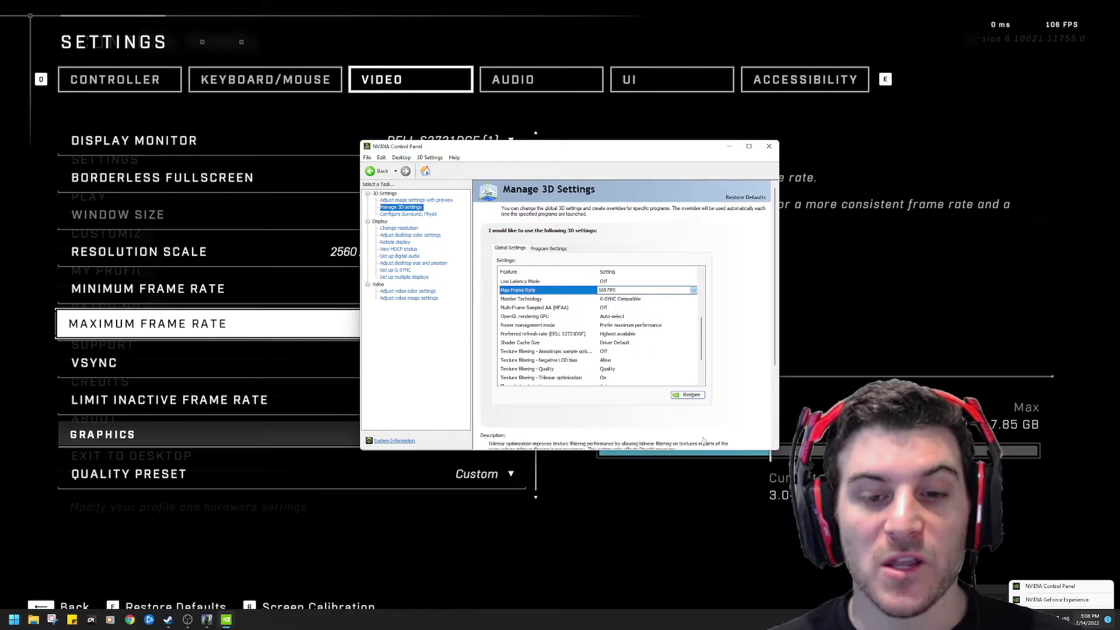
scroll(736, 439, down, 2)
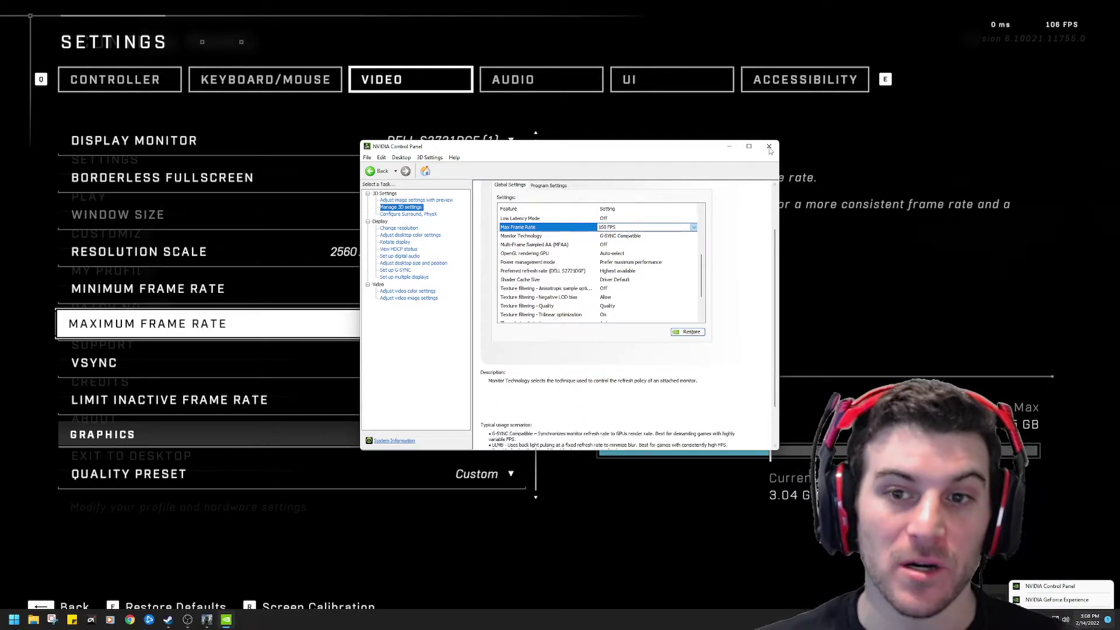
Step: Close the NVIDIA Control Panel and examine the game's graphics quality preset choices without changing the preset
click(768, 146)
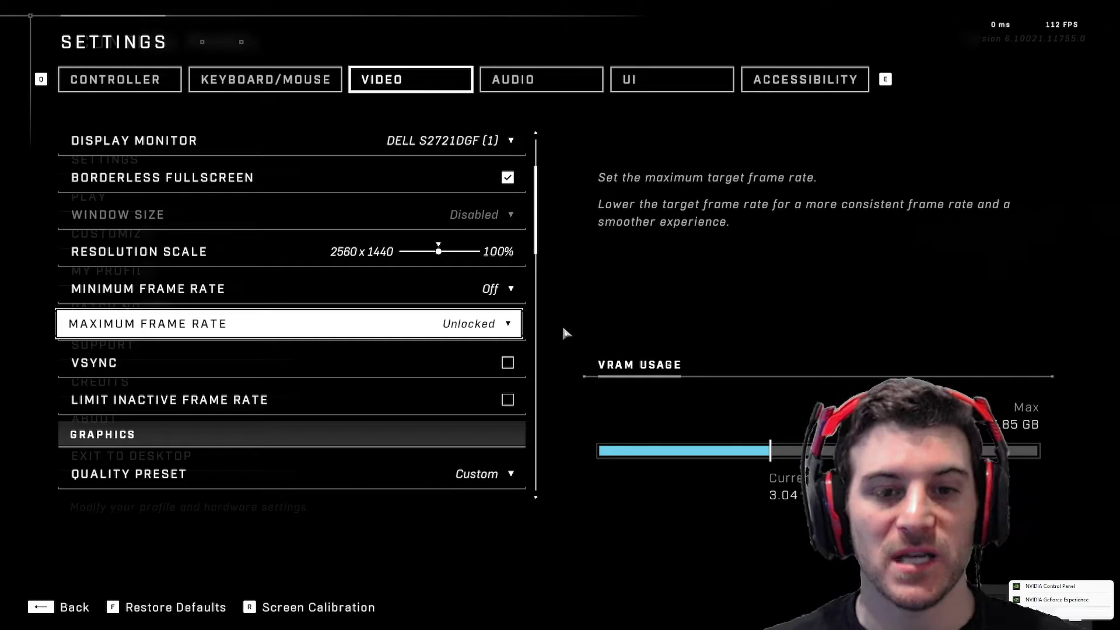
scroll(513, 325, down, 5)
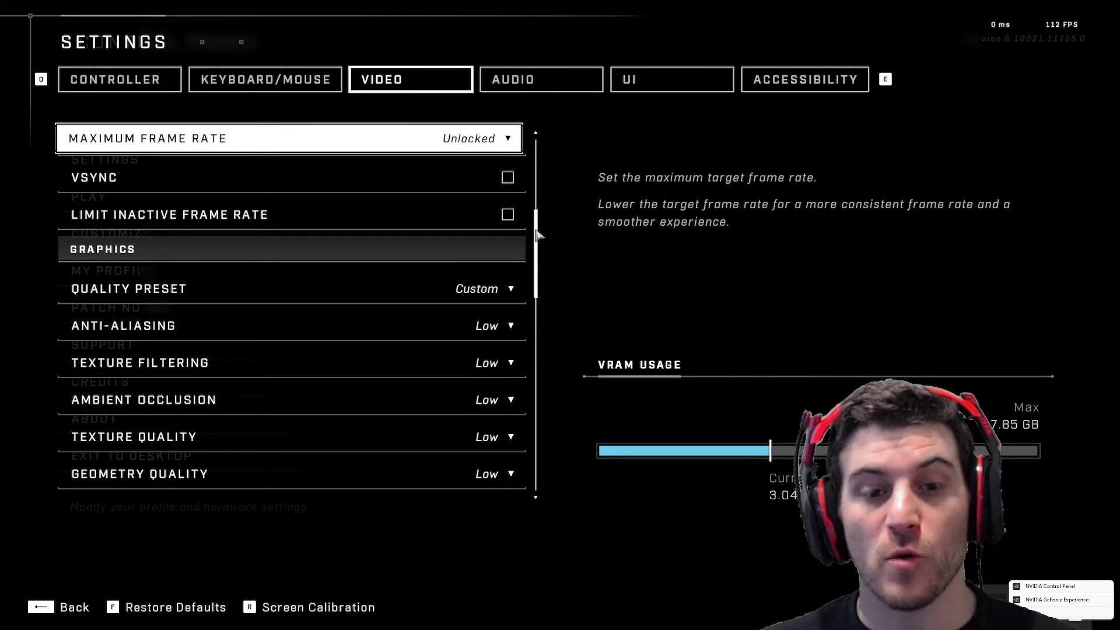
click(510, 289)
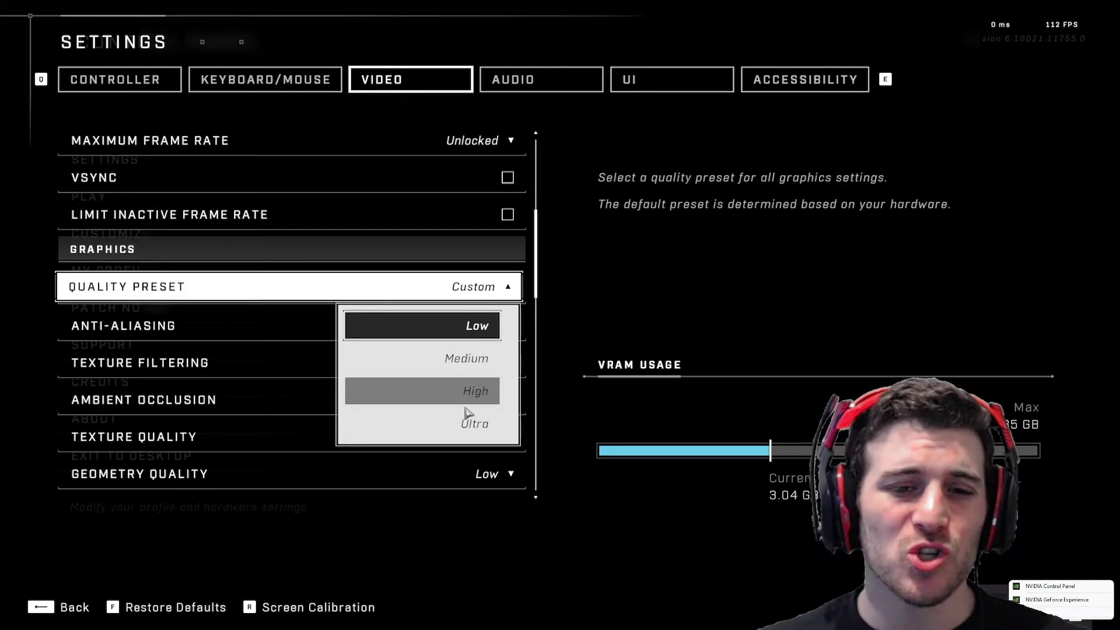
click(604, 283)
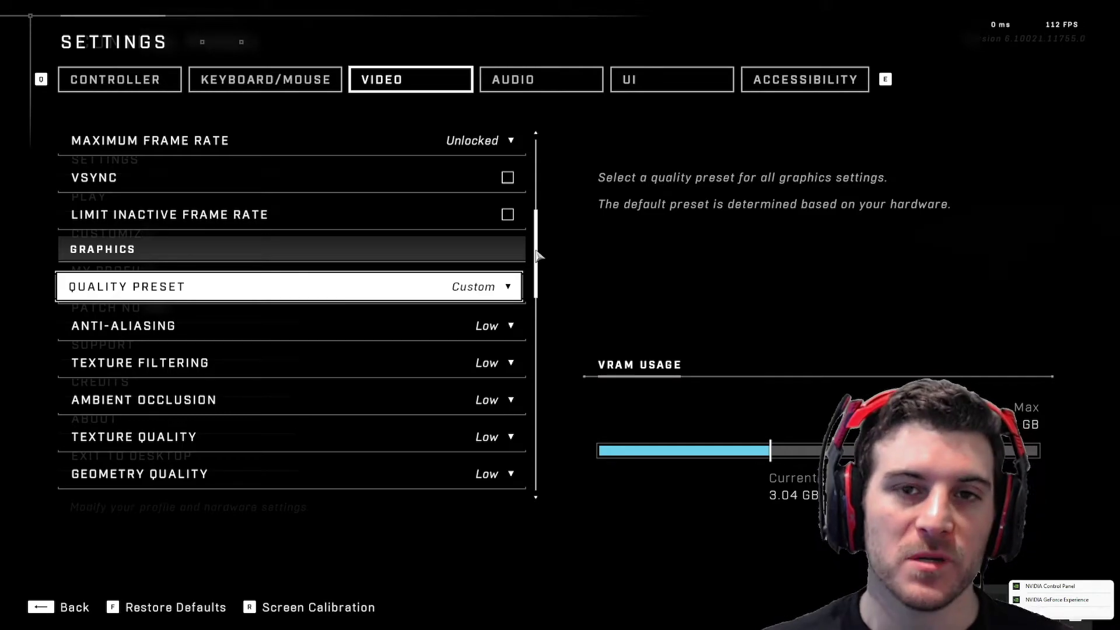
Step: Review the individual graphics quality settings from anti-aliasing and reflections through volumetric fog, dynamic wind and decal quality
scroll(537, 255, down, 1)
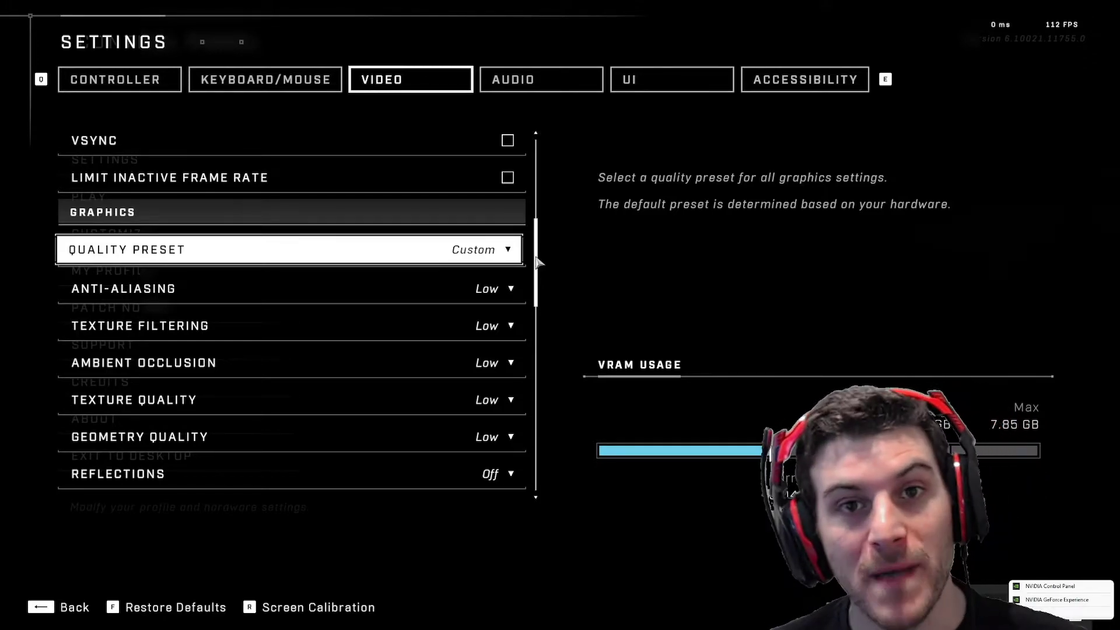
scroll(538, 263, down, 1)
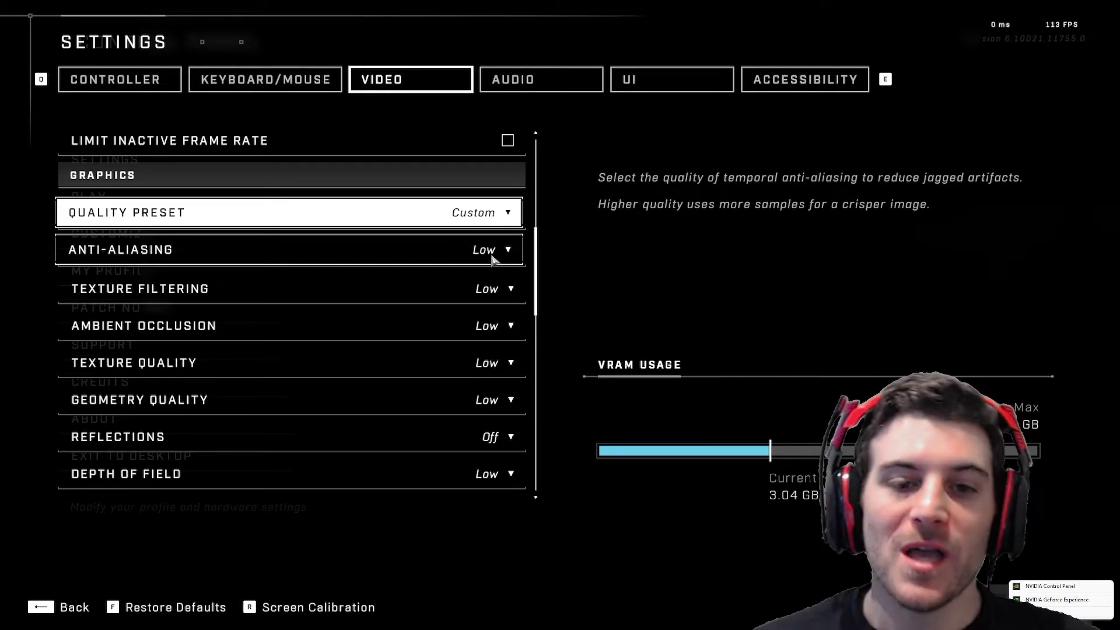
scroll(493, 261, down, 1)
scroll(492, 253, down, 1)
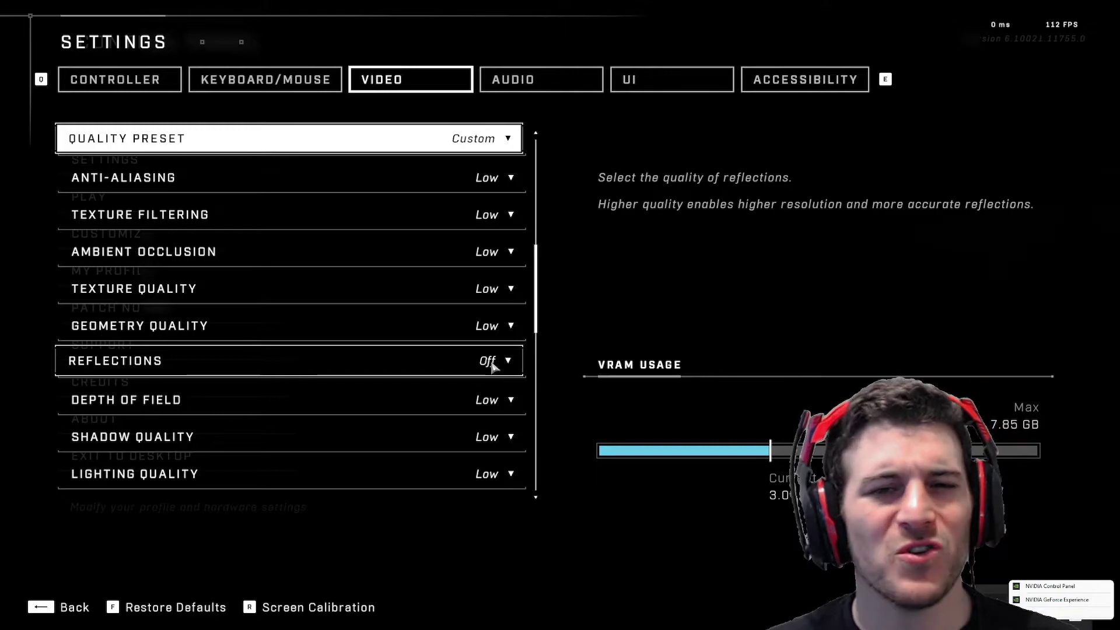
scroll(493, 364, down, 3)
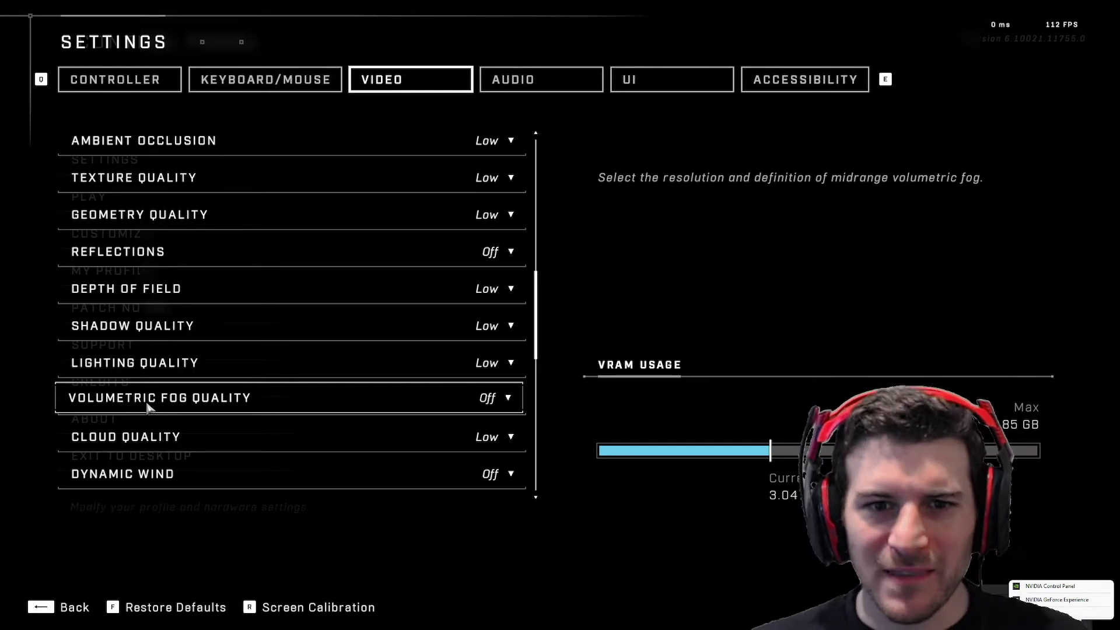
scroll(233, 426, down, 1)
scroll(379, 405, down, 1)
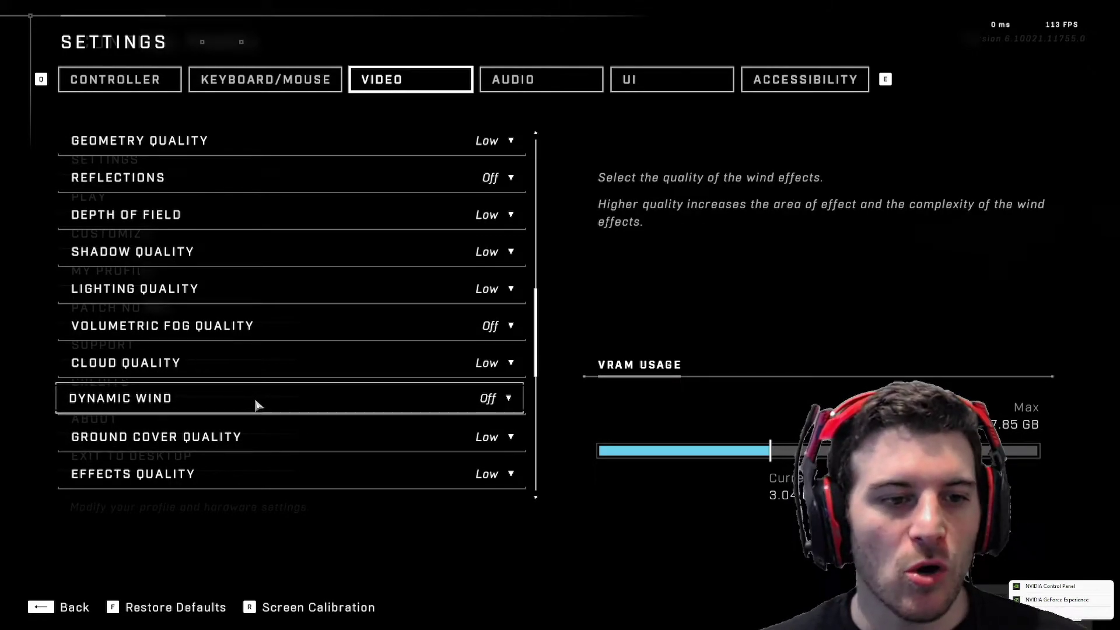
scroll(510, 397, down, 3)
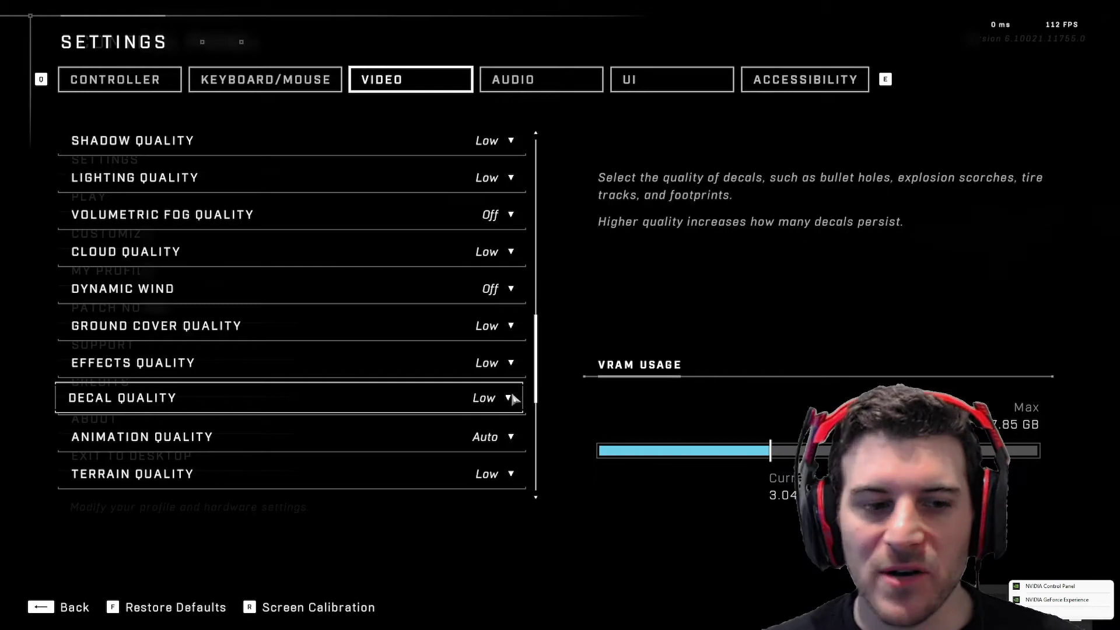
Step: Inspect the animation quality choices without changing them and review the remaining graphics and sensory settings through sharpening
scroll(512, 397, down, 1)
click(510, 397)
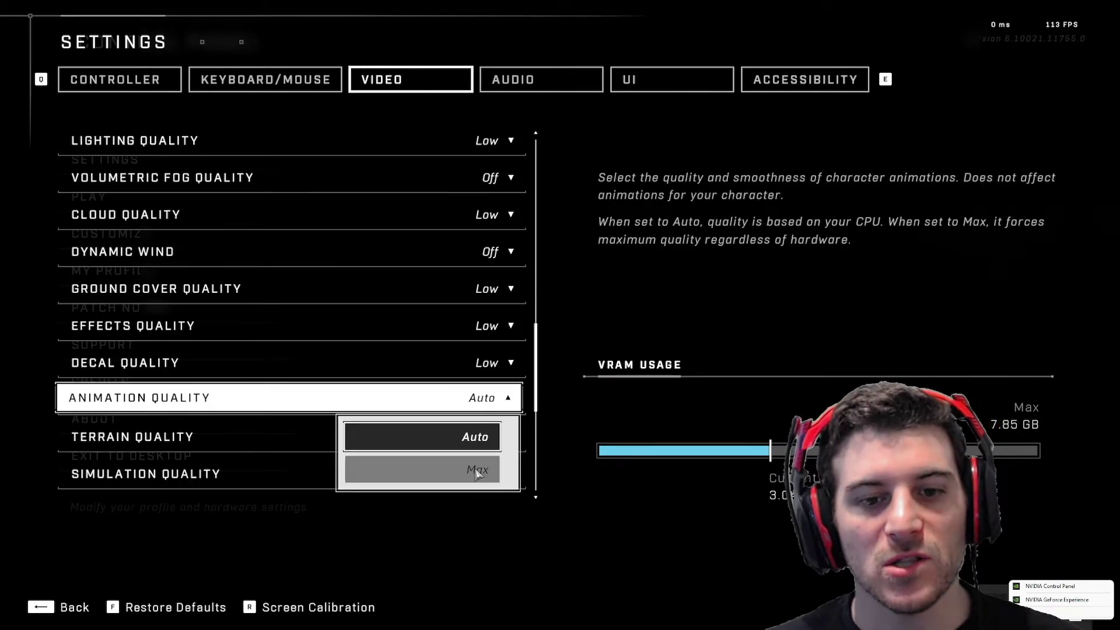
click(600, 312)
scroll(509, 396, down, 2)
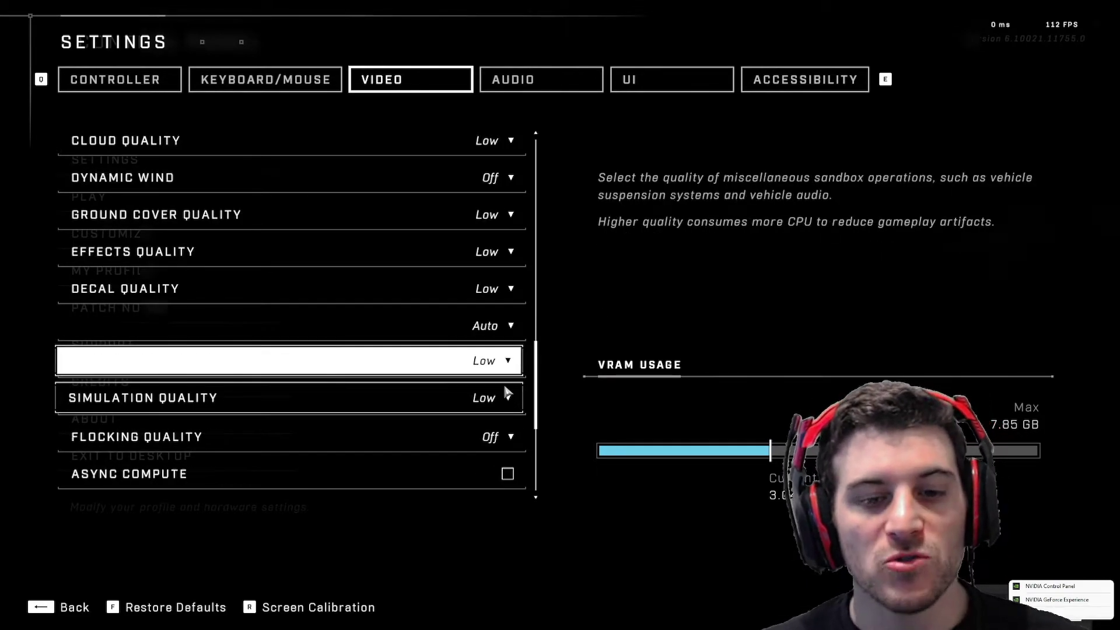
scroll(502, 397, down, 1)
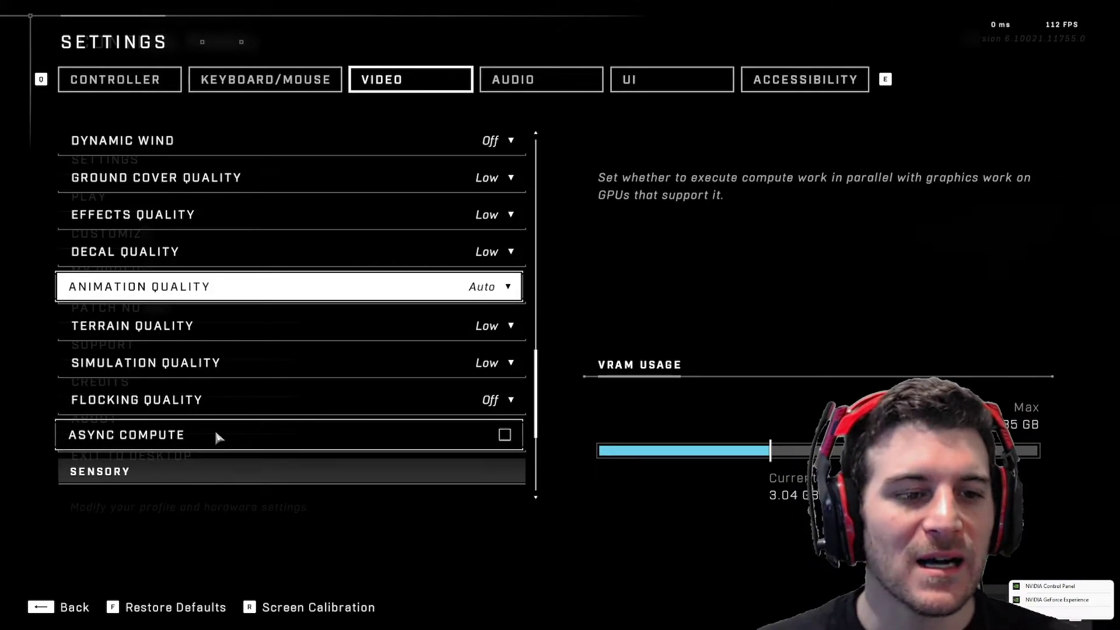
scroll(219, 438, down, 4)
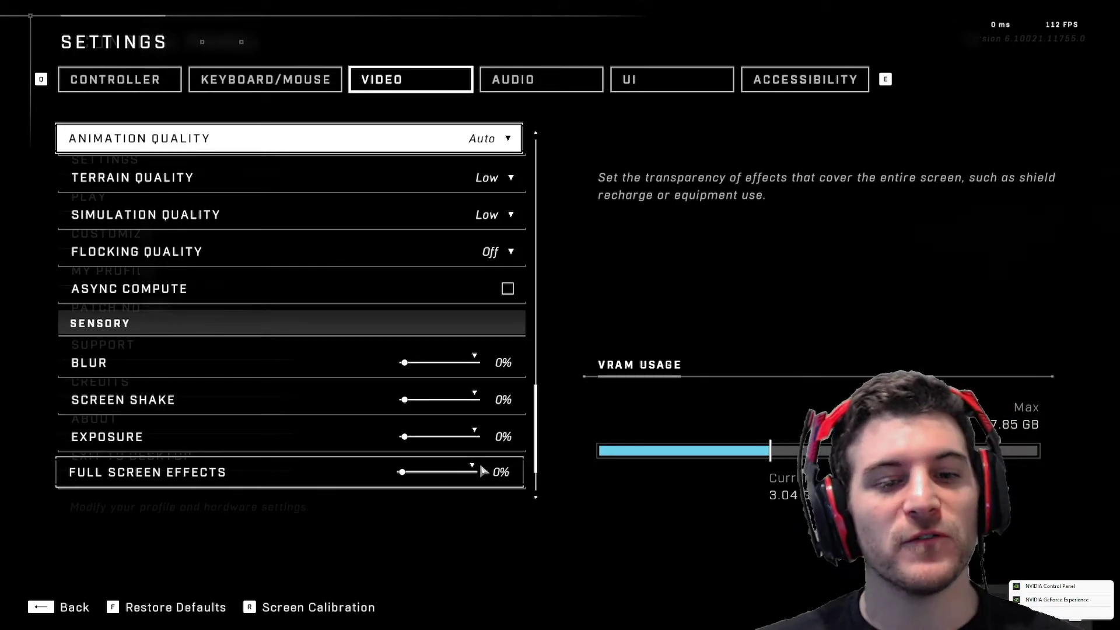
scroll(483, 452, down, 2)
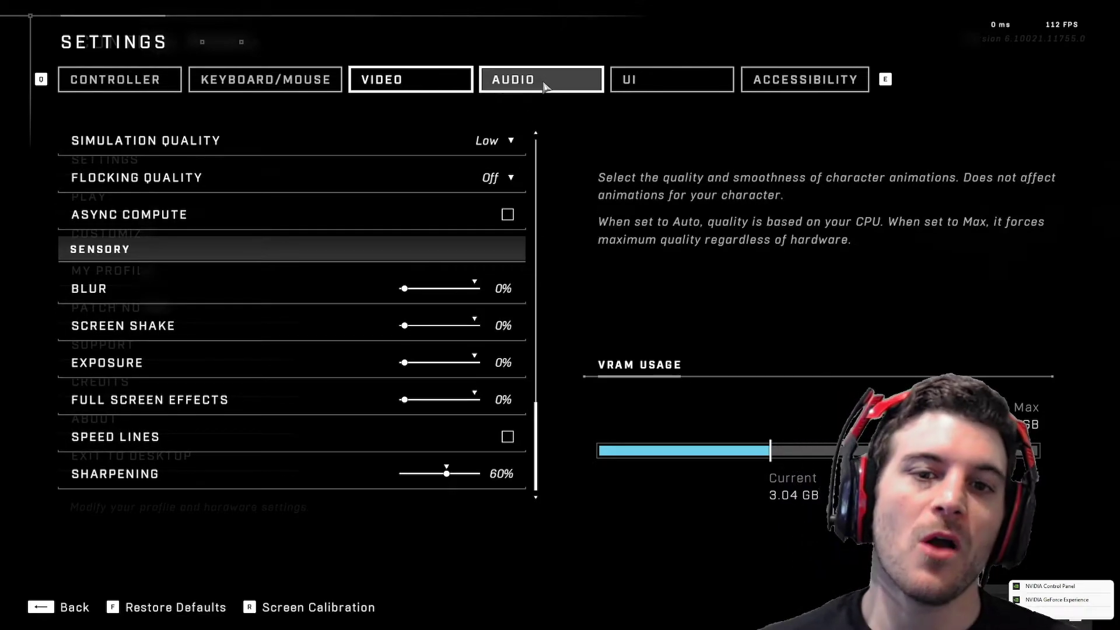
Step: Switch to the audio settings and review the volume, dynamic range and subtitle options
click(516, 85)
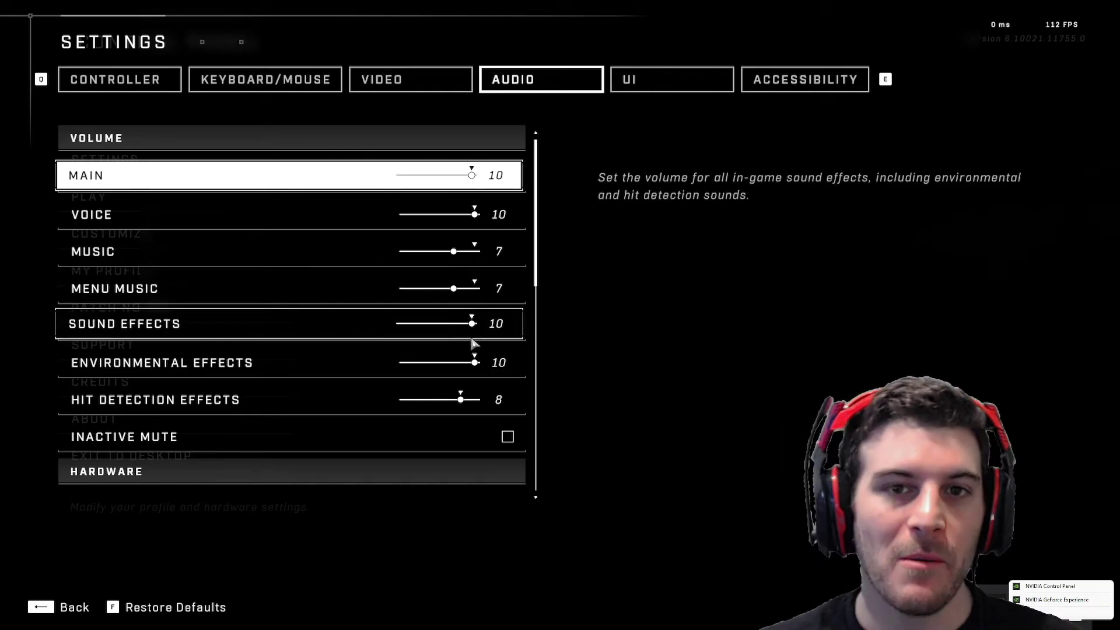
scroll(471, 327, down, 1)
scroll(443, 347, down, 1)
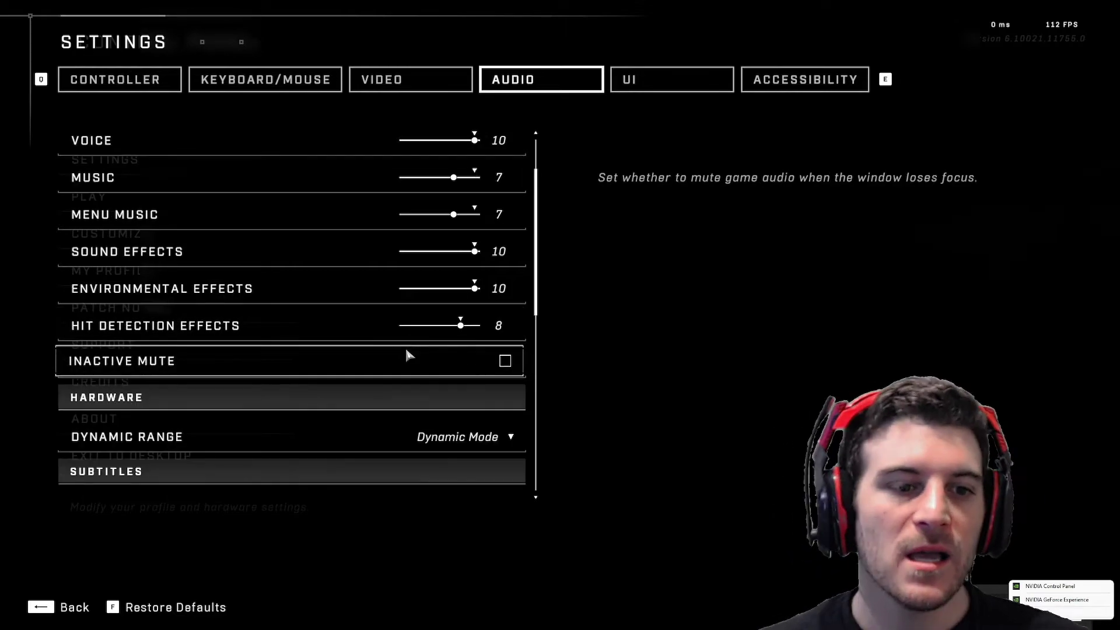
scroll(411, 363, down, 1)
scroll(410, 363, down, 3)
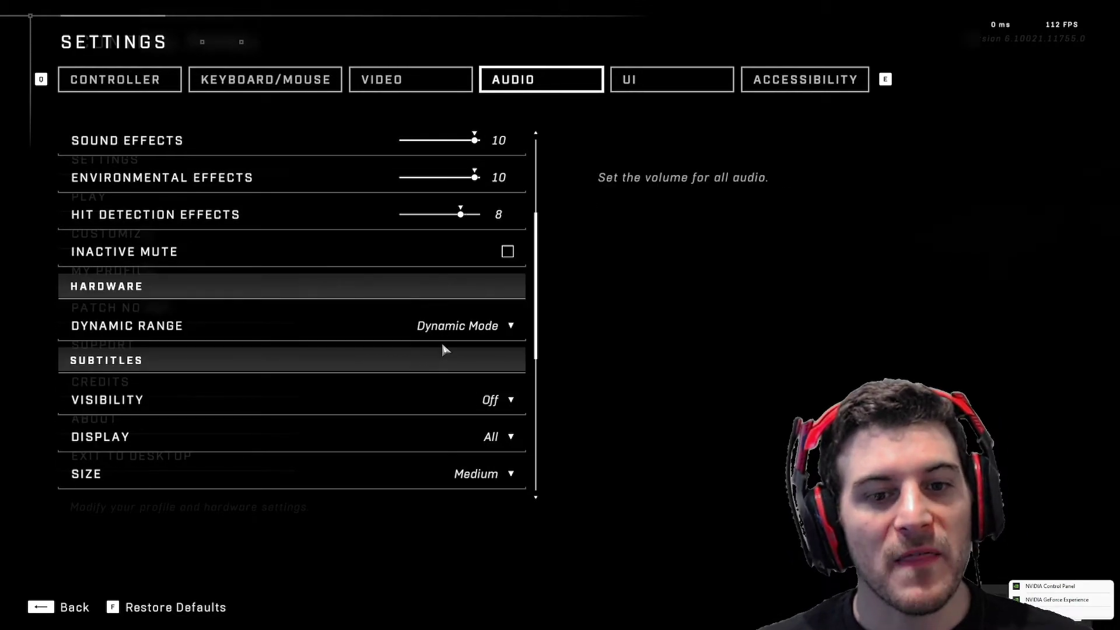
scroll(463, 327, down, 4)
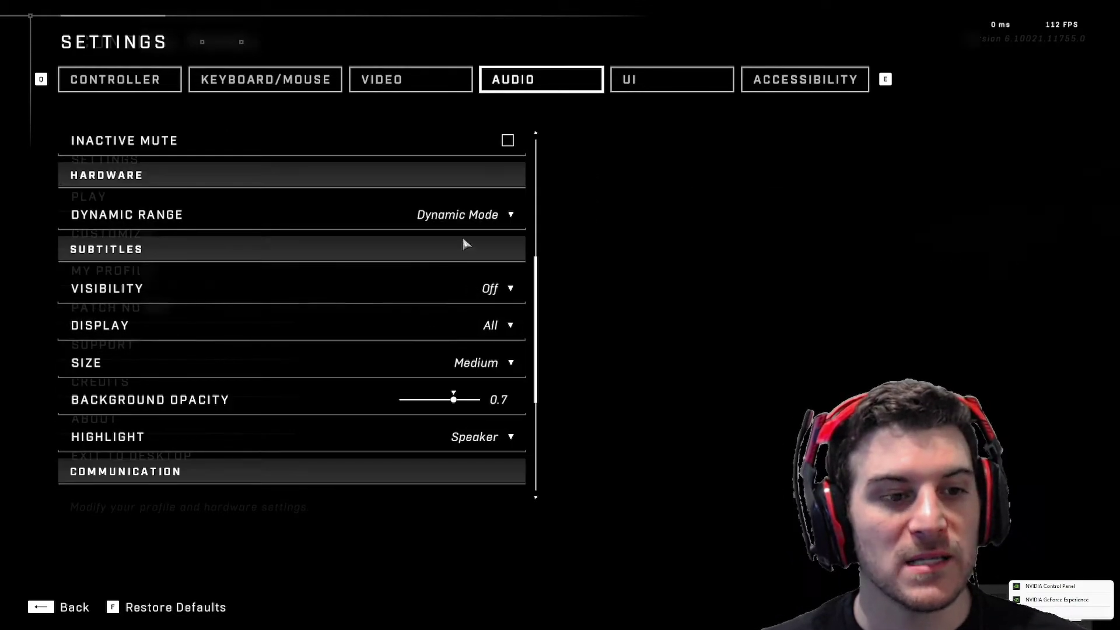
scroll(464, 318, down, 1)
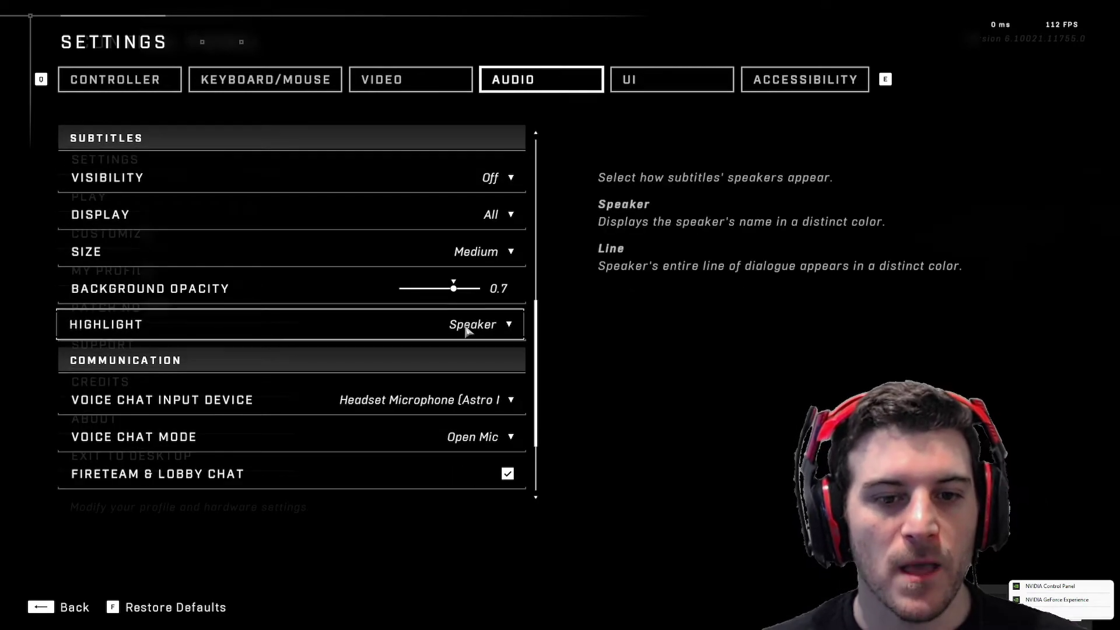
Step: Examine the available voice chat input devices and keep the current selection
scroll(402, 363, down, 1)
click(464, 365)
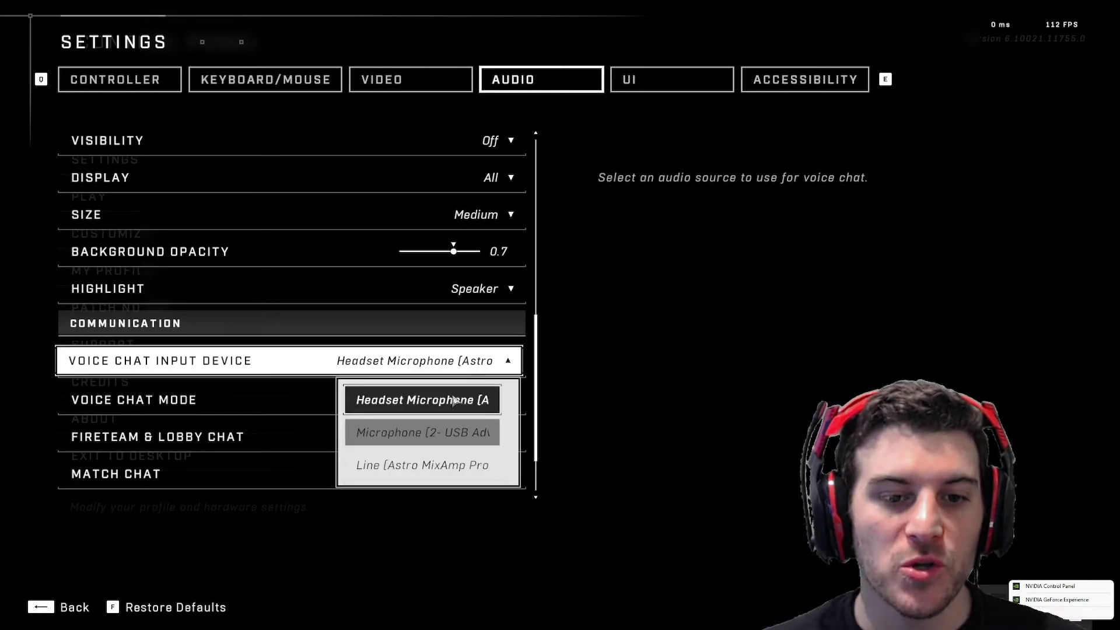
click(655, 354)
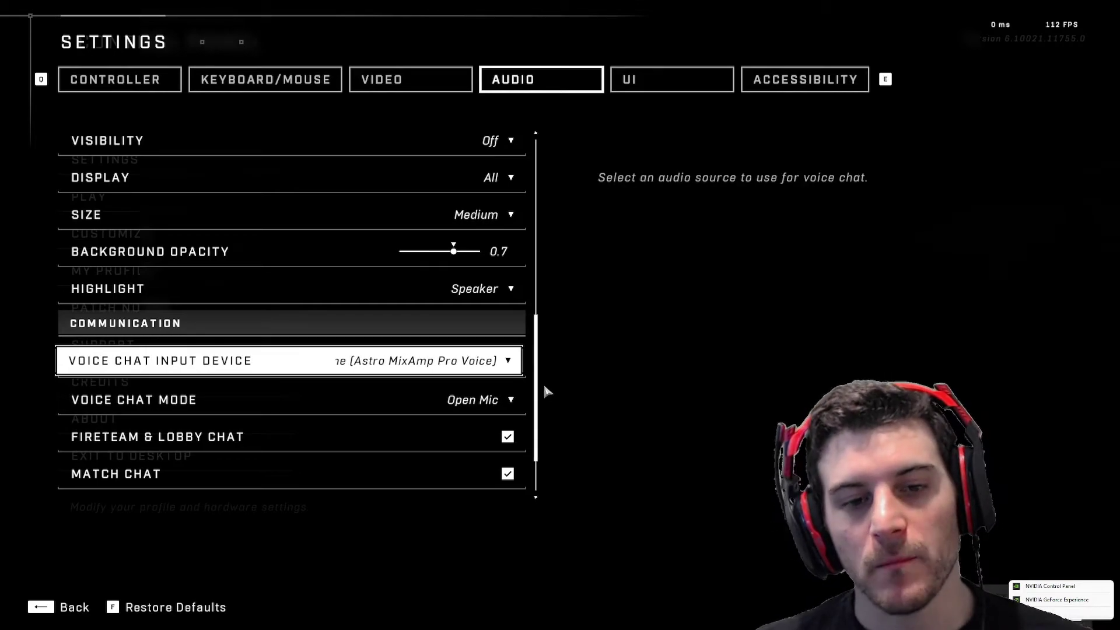
Step: Try Push-to-Talk as the voice chat mode, review the other communication settings, and return the mode to Open Mic
click(499, 407)
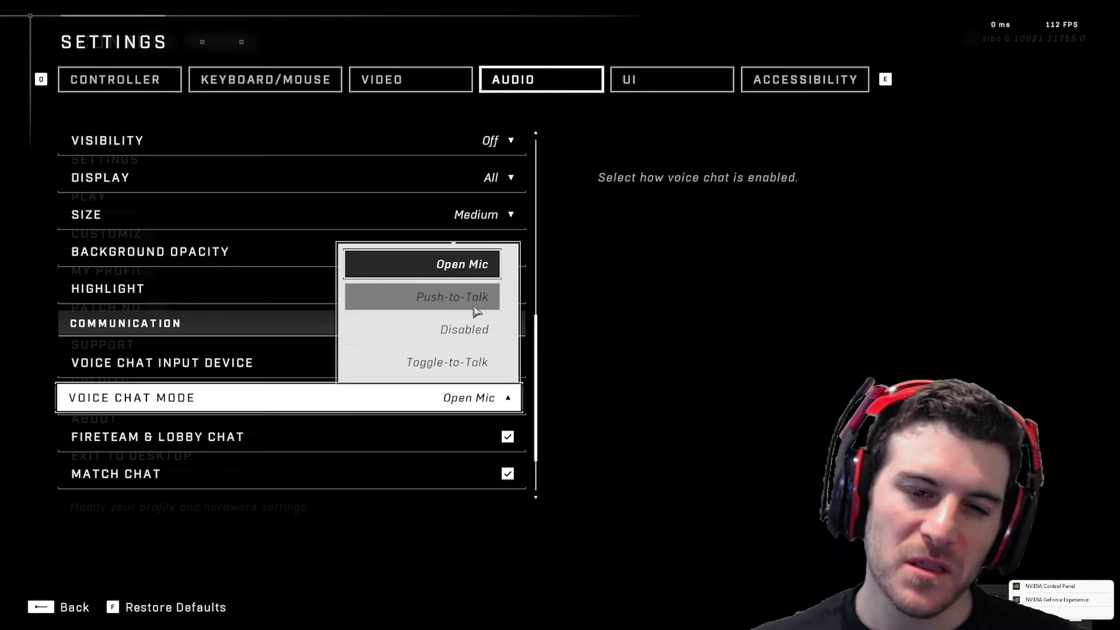
click(475, 302)
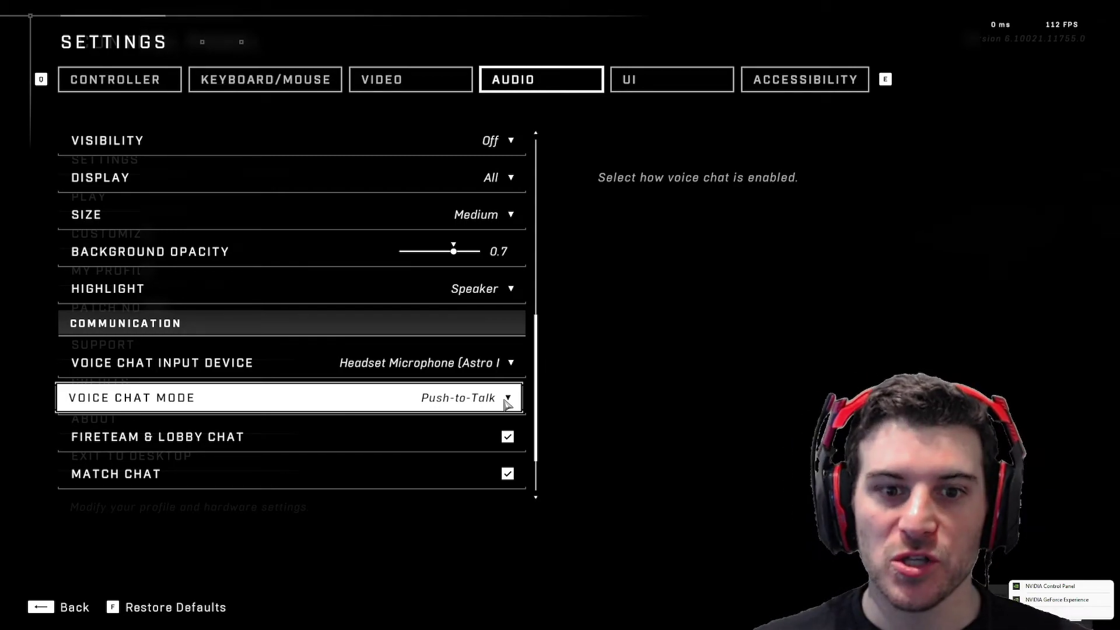
scroll(418, 309, down, 2)
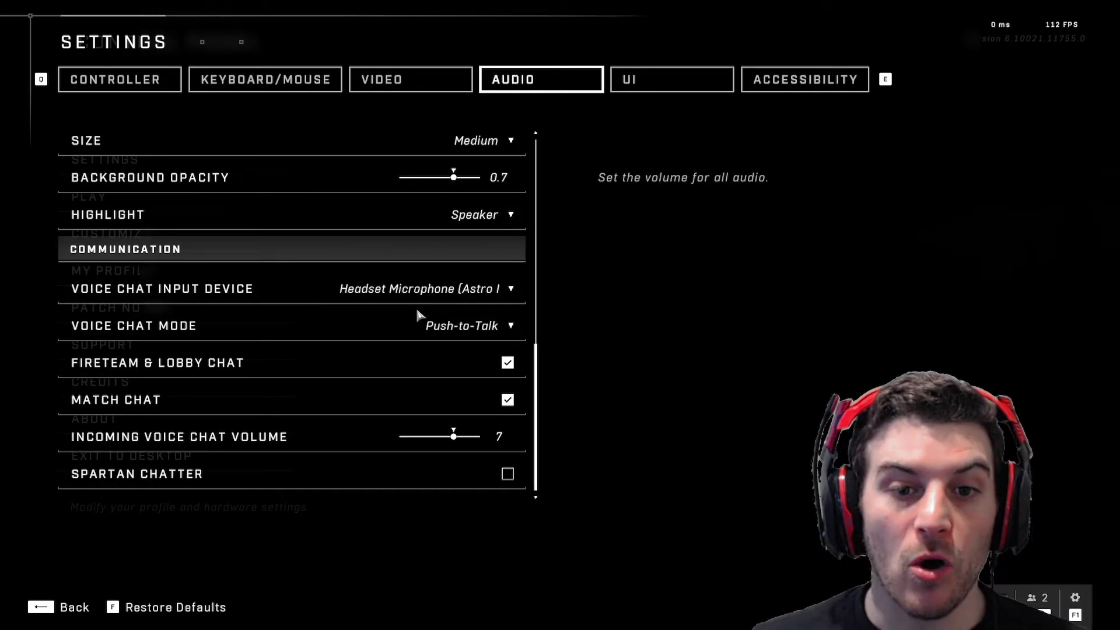
click(477, 332)
click(465, 365)
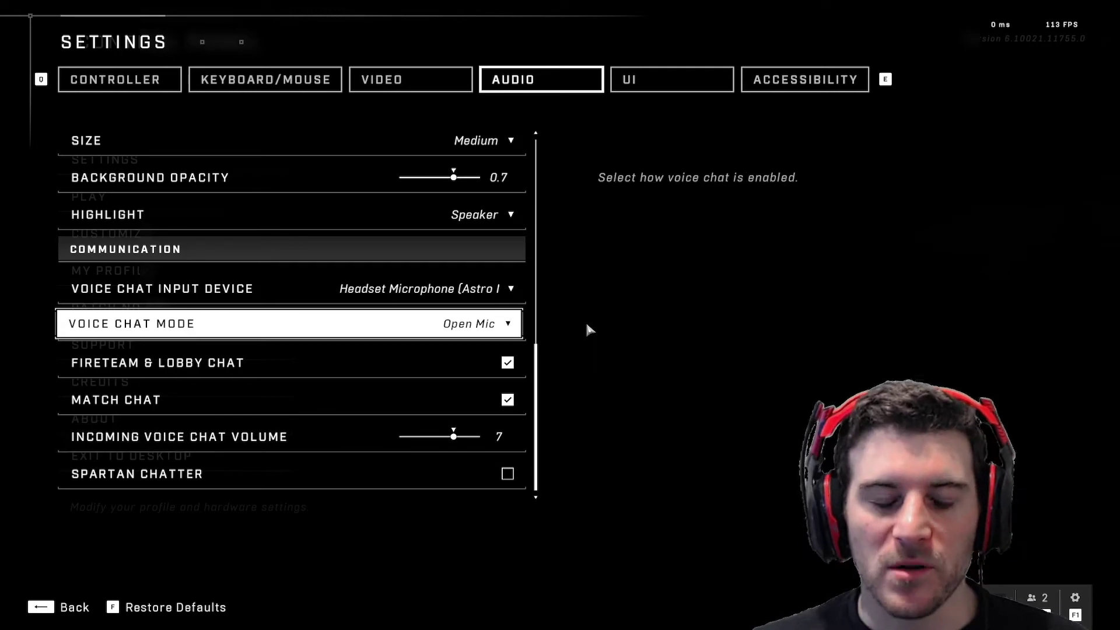
Step: Switch to the UI settings and review the HUD options, including the multiplayer scoreboard control choices
click(645, 79)
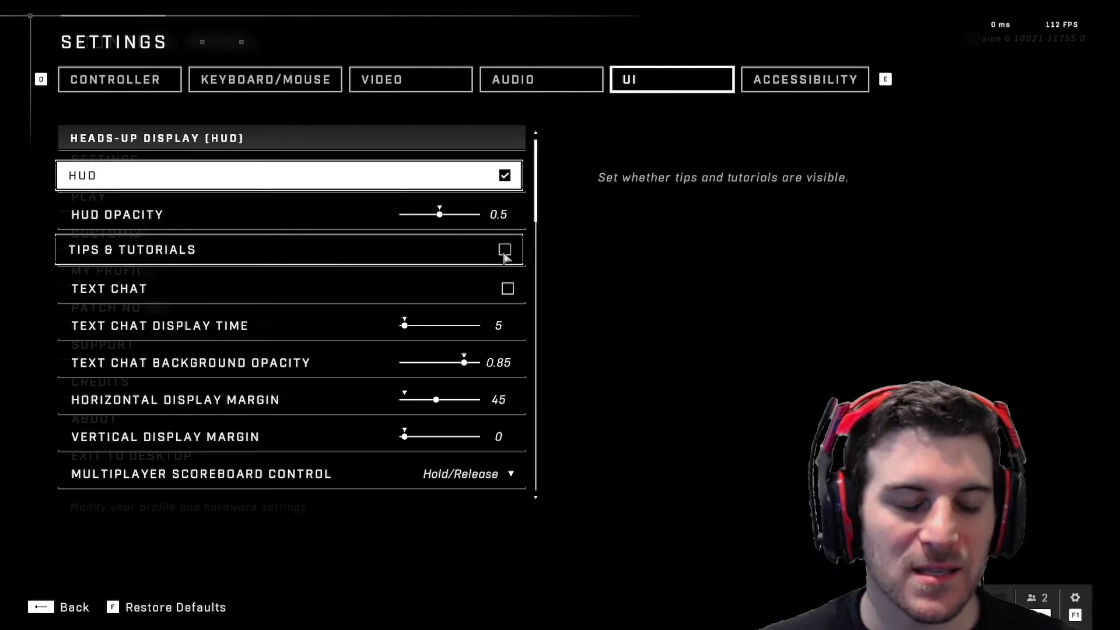
scroll(503, 253, down, 3)
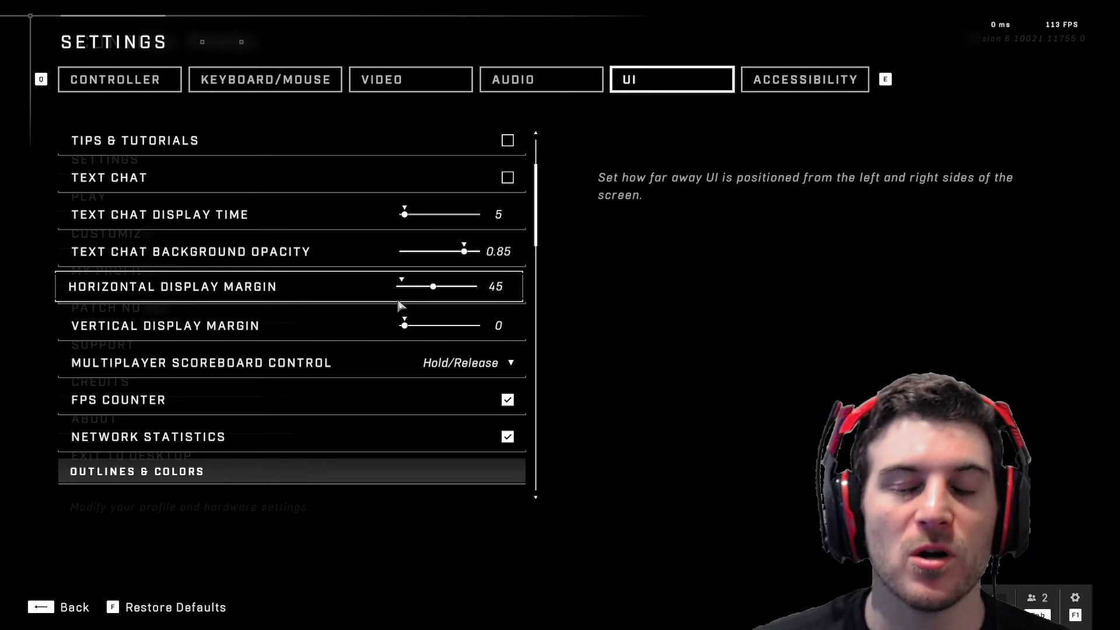
scroll(426, 315, down, 1)
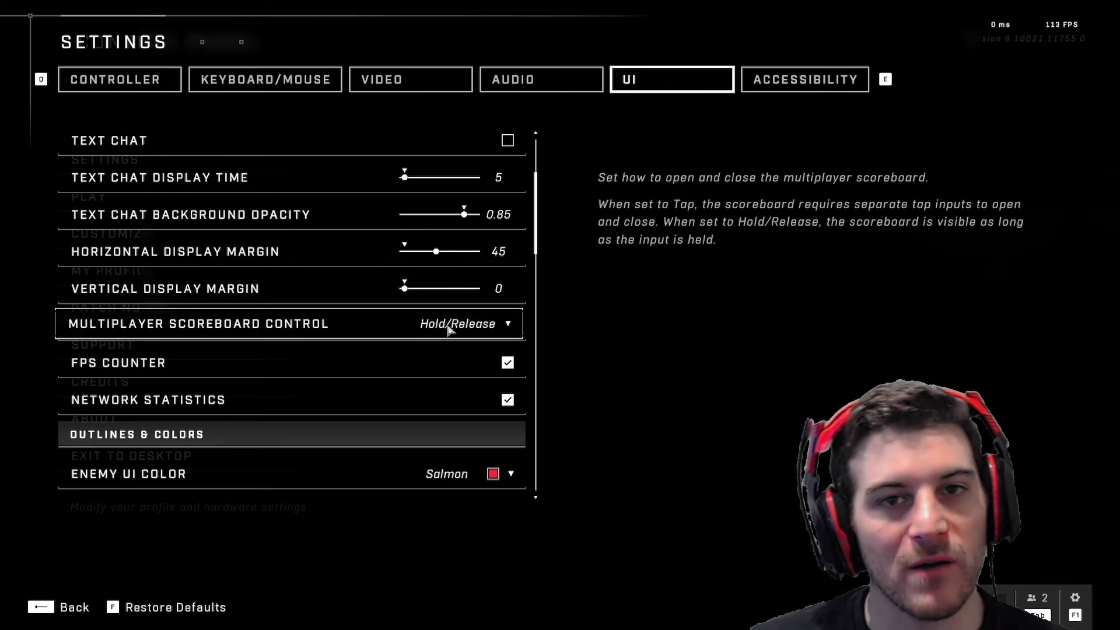
click(450, 325)
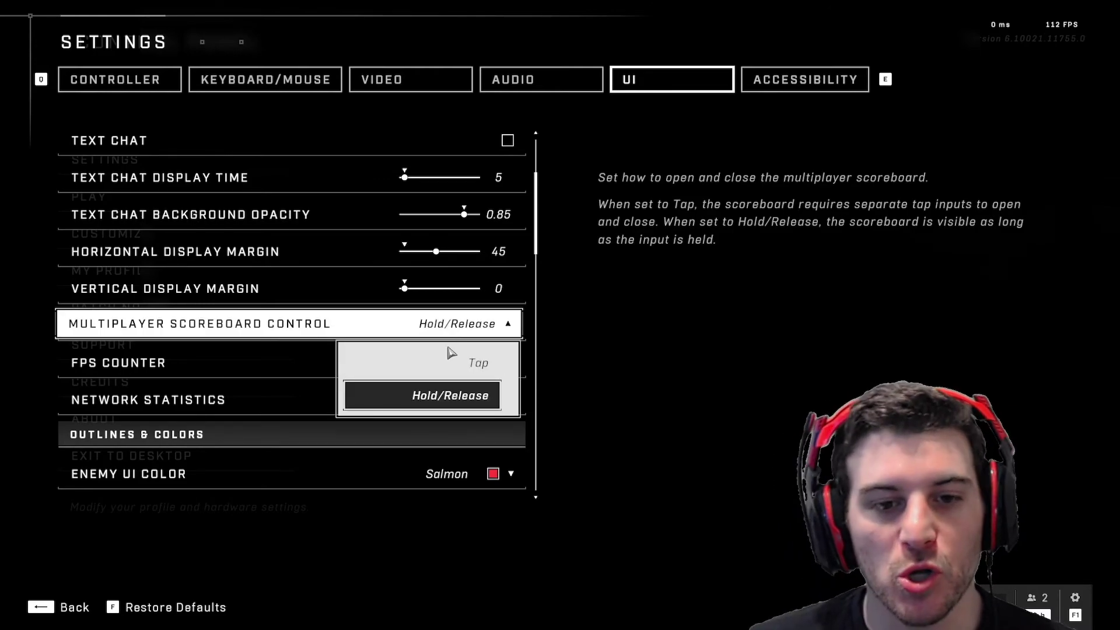
click(635, 358)
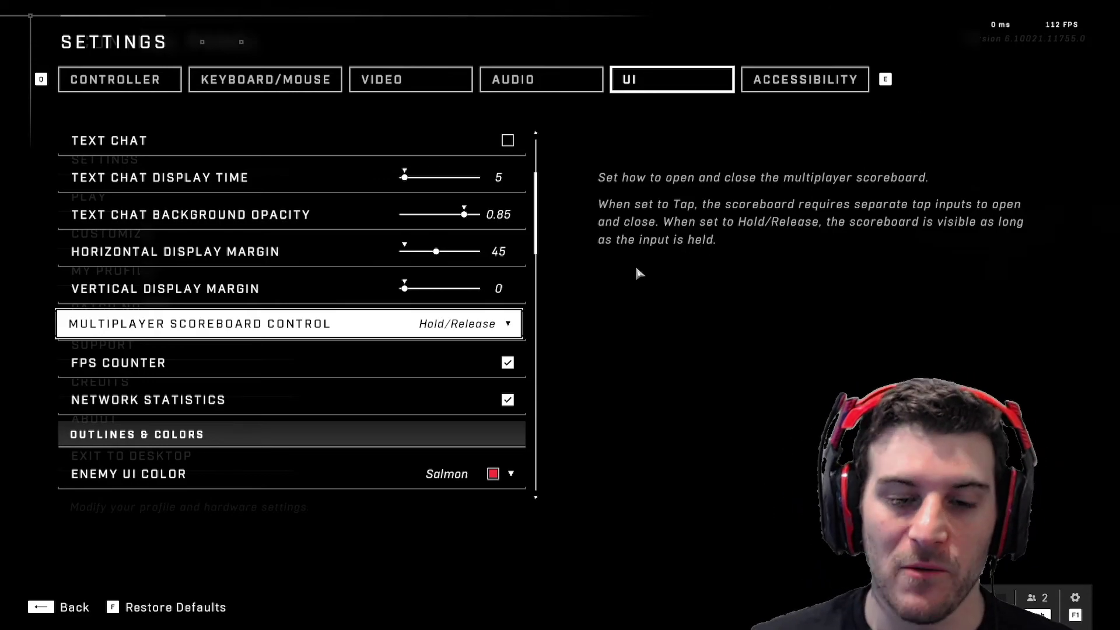
Step: Browse the enemy UI color choices without changing the color and review the neighbouring color and name marker settings
scroll(512, 332, down, 4)
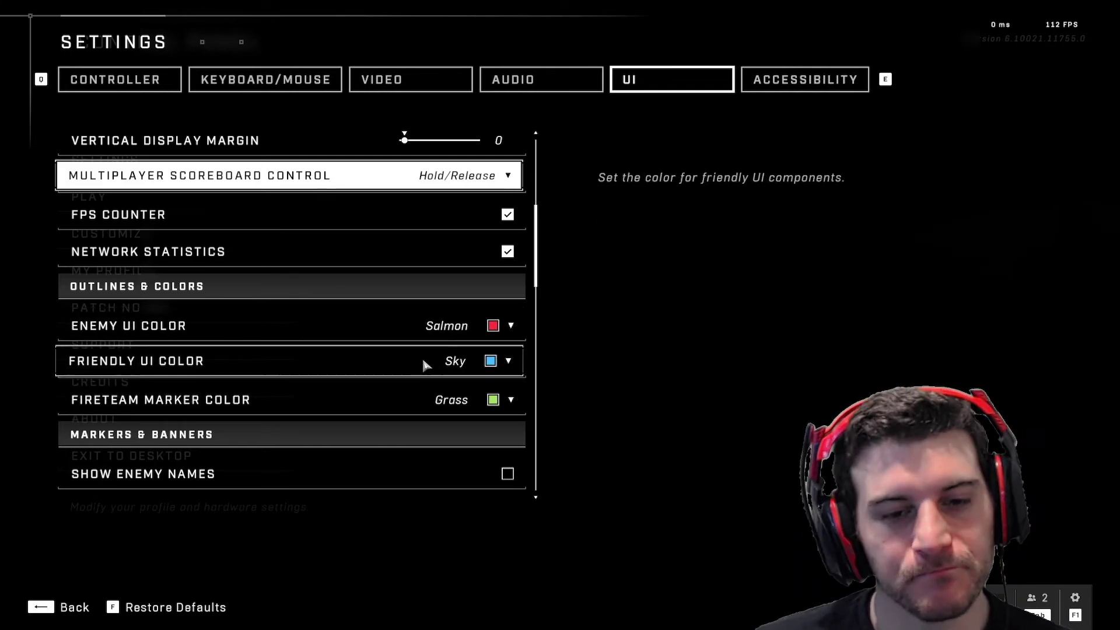
click(510, 326)
scroll(472, 432, down, 3)
scroll(469, 437, down, 4)
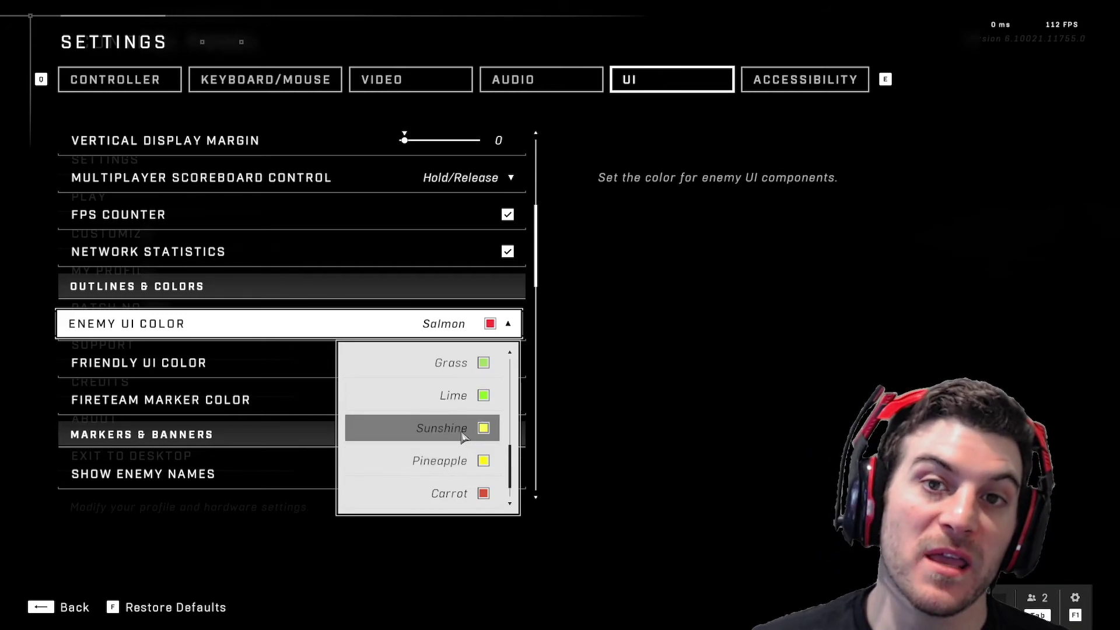
click(550, 397)
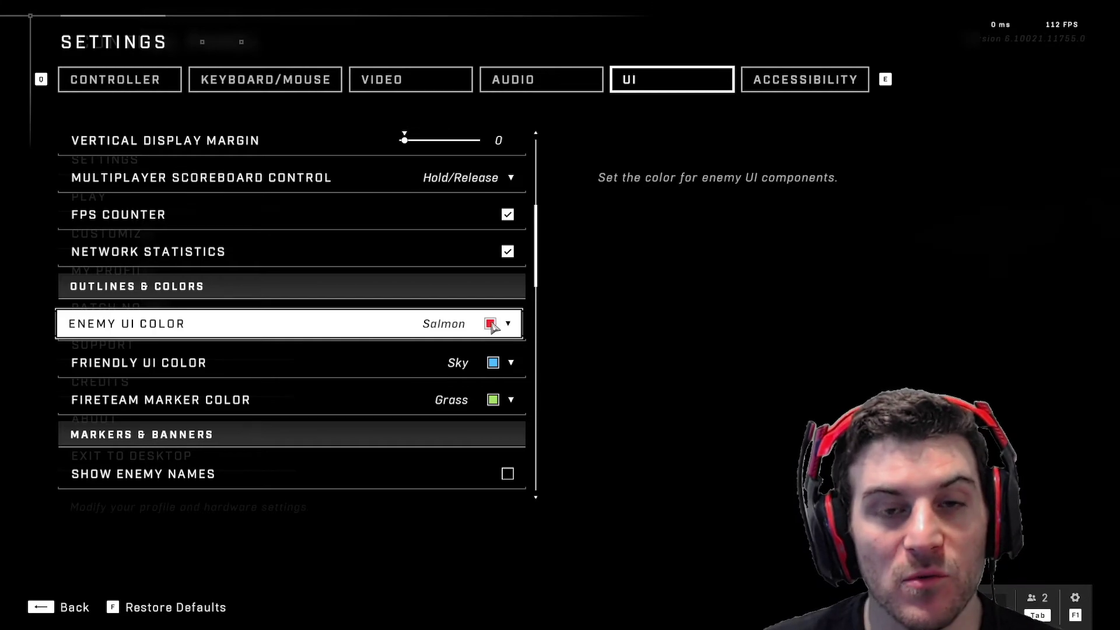
scroll(496, 327, down, 4)
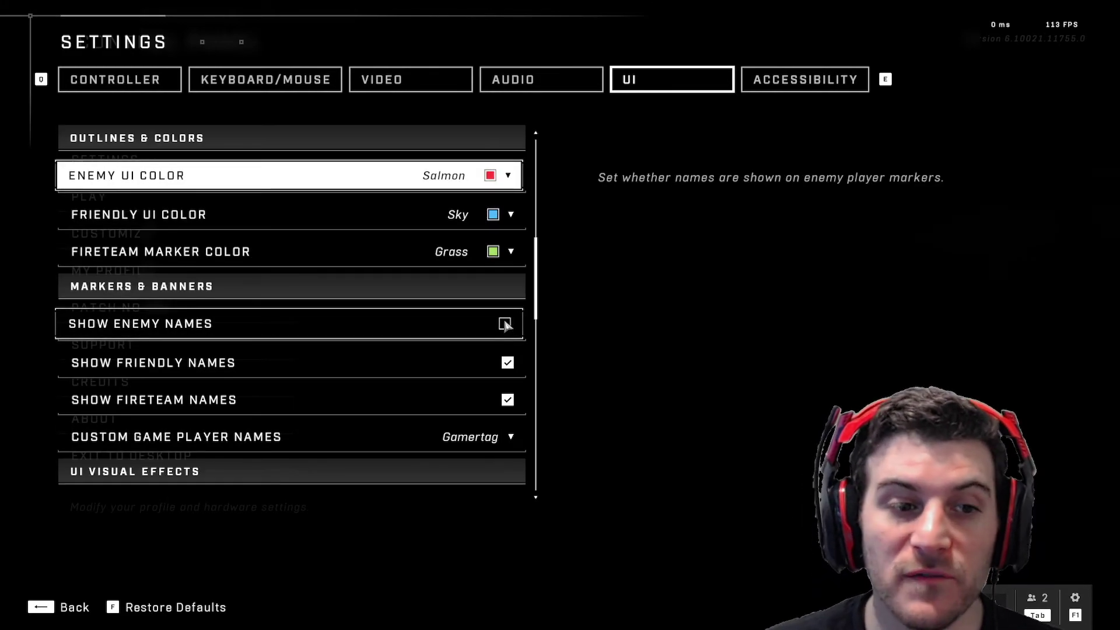
Step: Check the custom game player name choices, keeping Gamertag, and review the UI visual effects, observer and theater interface settings
scroll(506, 345, down, 2)
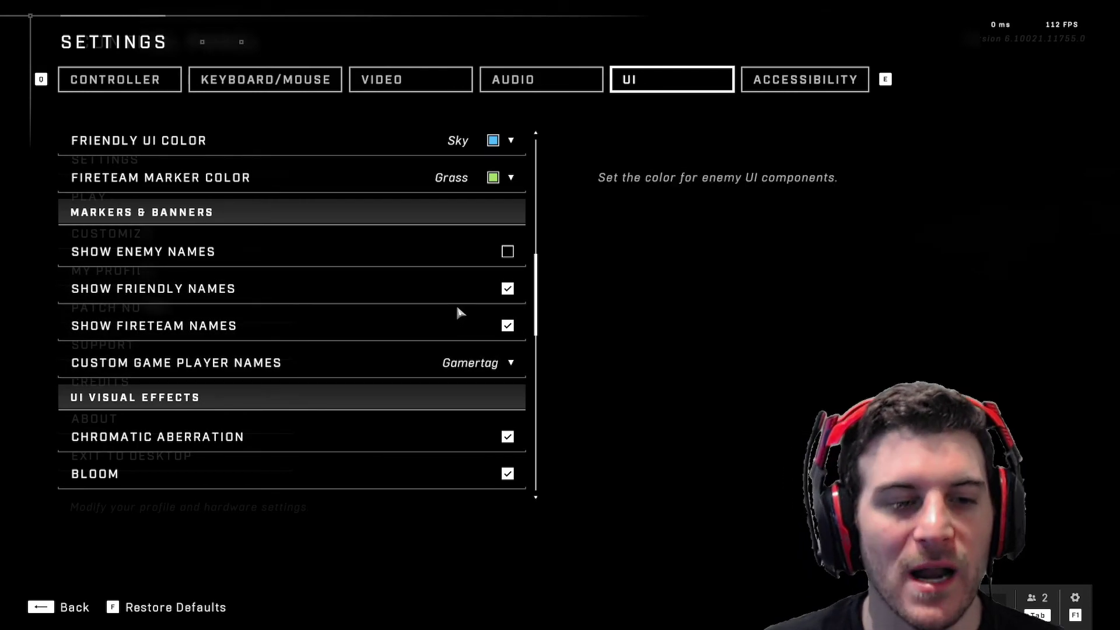
click(507, 362)
click(585, 345)
scroll(477, 372, down, 4)
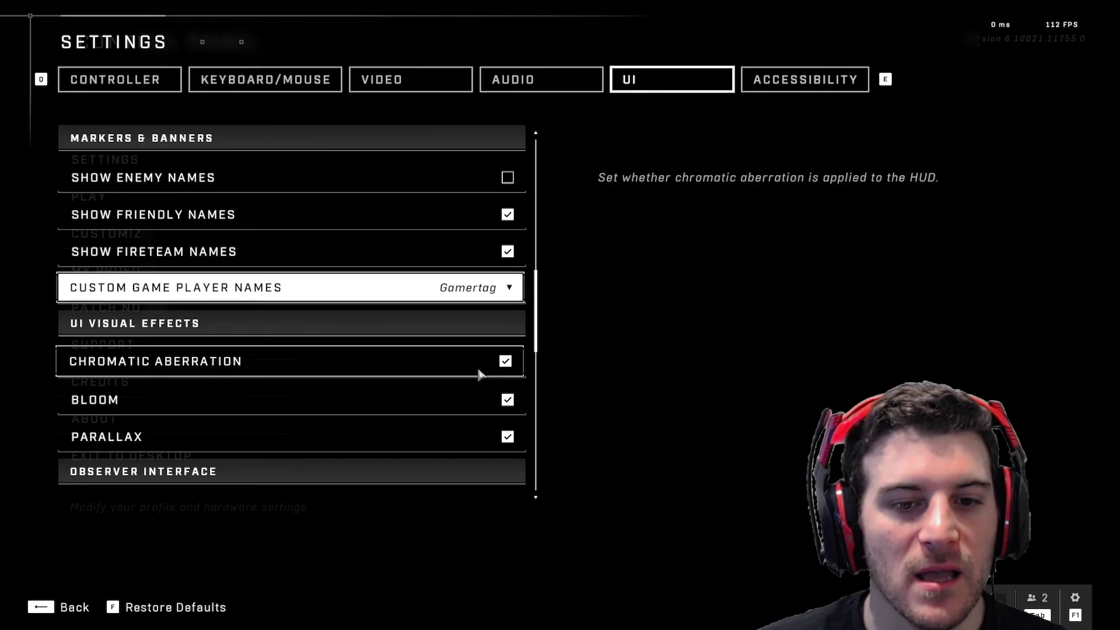
scroll(496, 359, down, 15)
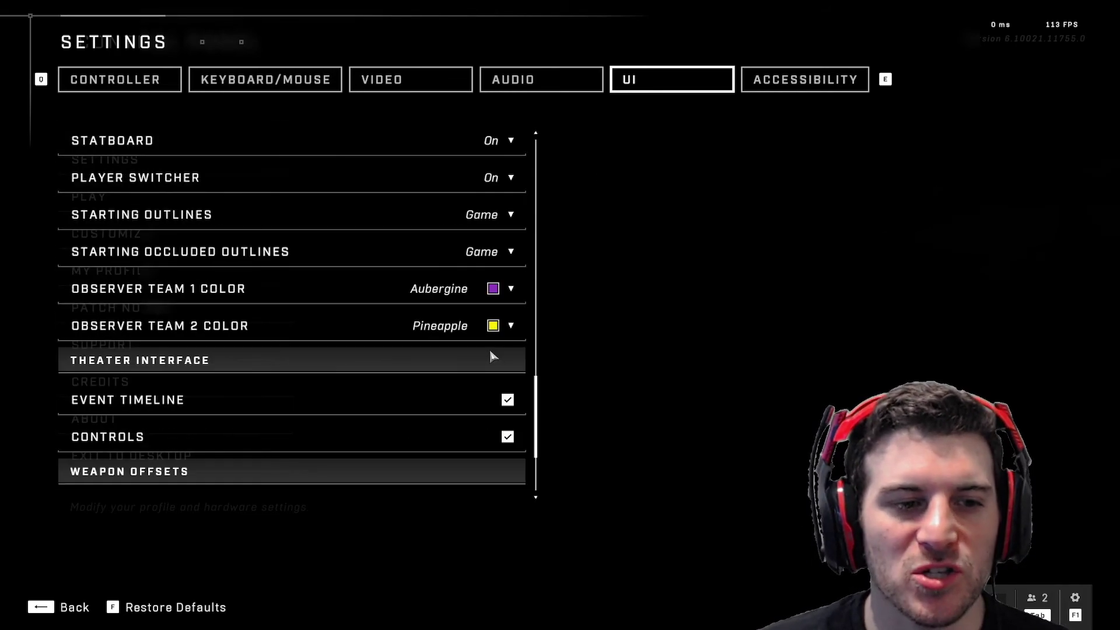
scroll(490, 355, up, 8)
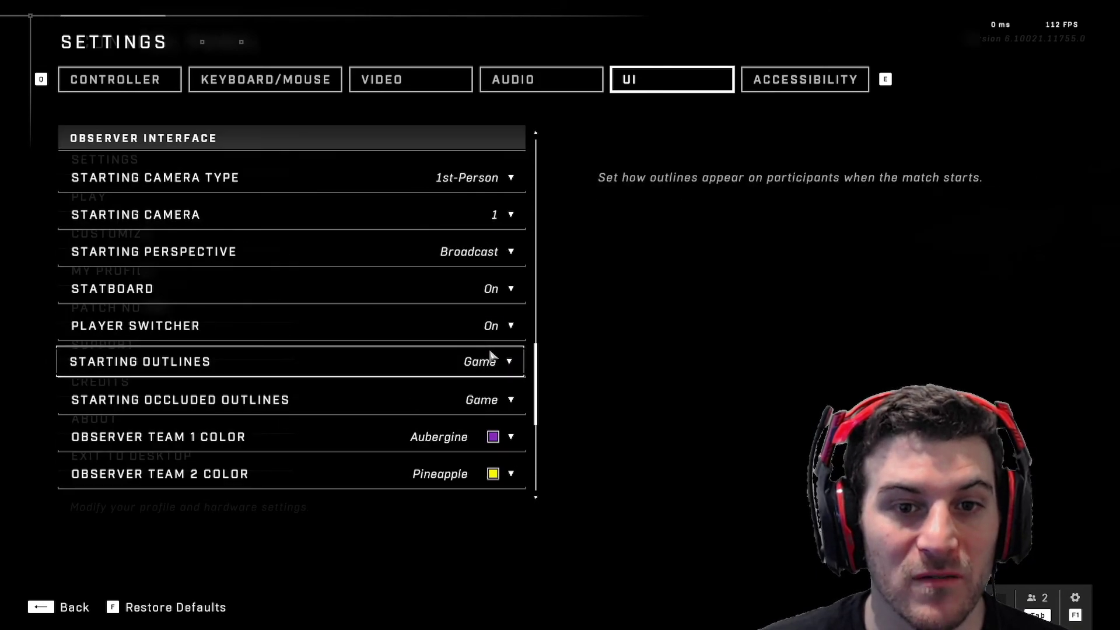
scroll(490, 354, up, 8)
Step: Review the Accessibility settings, including subtitles, sensory effects and match history privacy, and exit the settings to the main menu
click(782, 79)
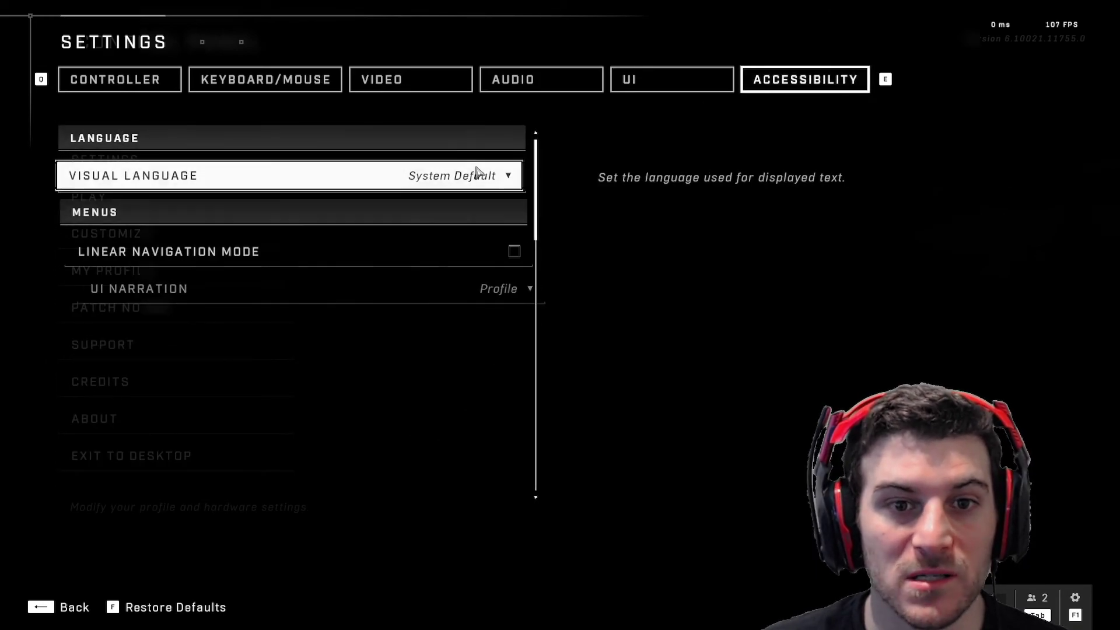
scroll(467, 265, down, 16)
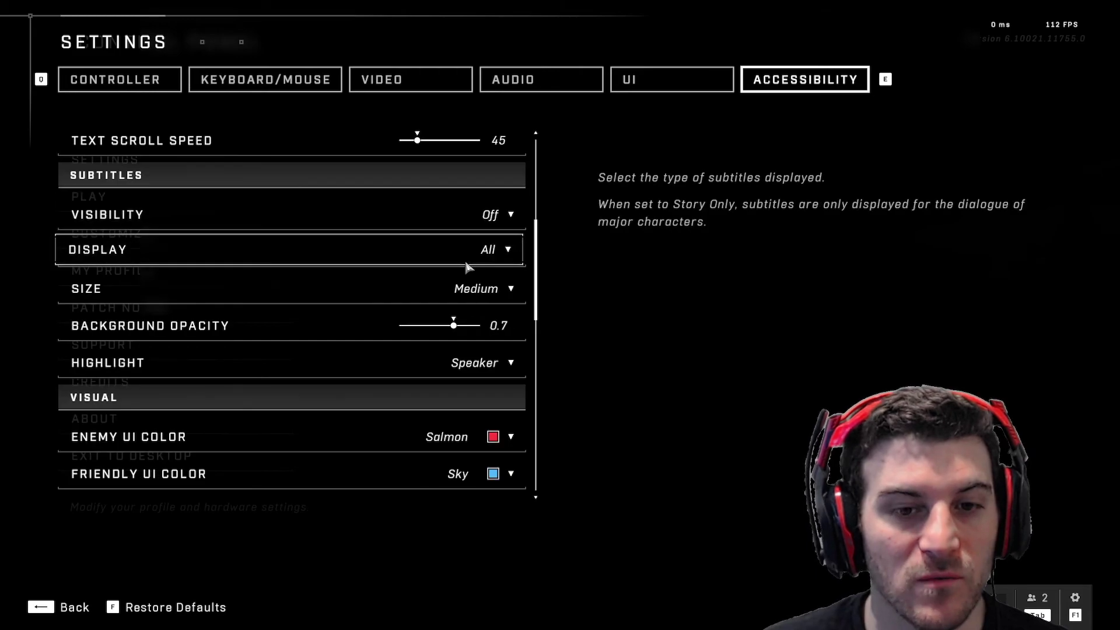
scroll(467, 265, down, 9)
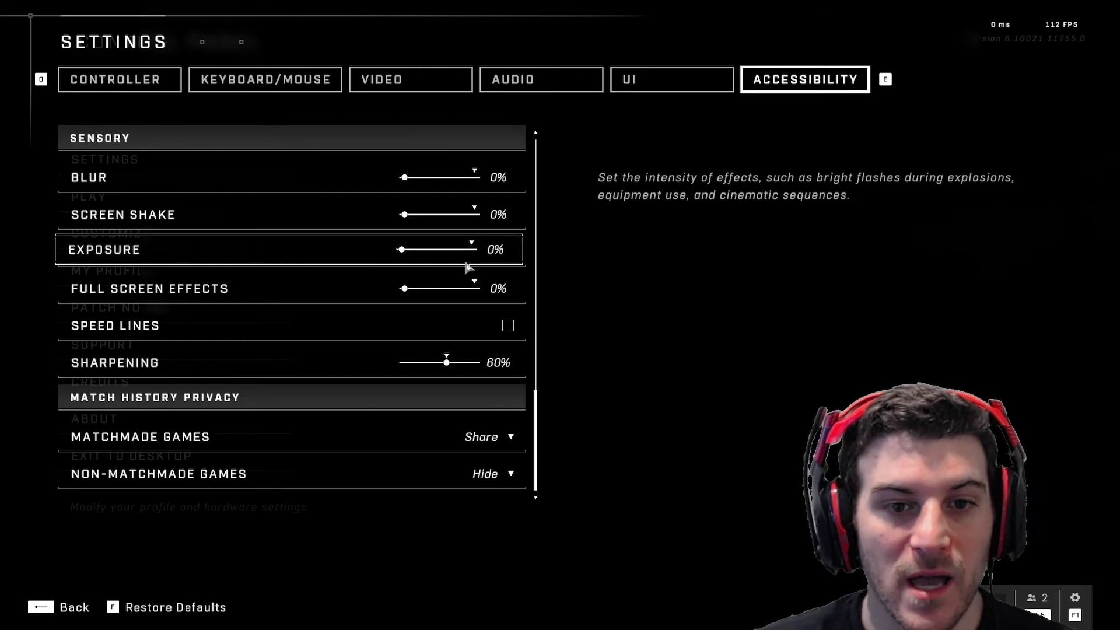
click(58, 608)
click(58, 608)
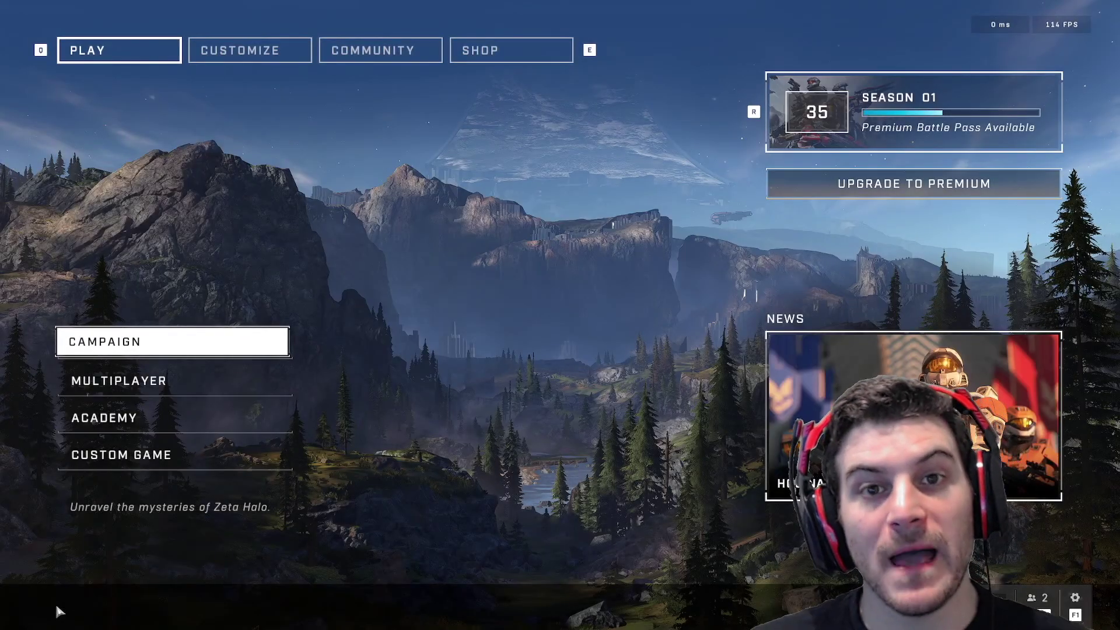